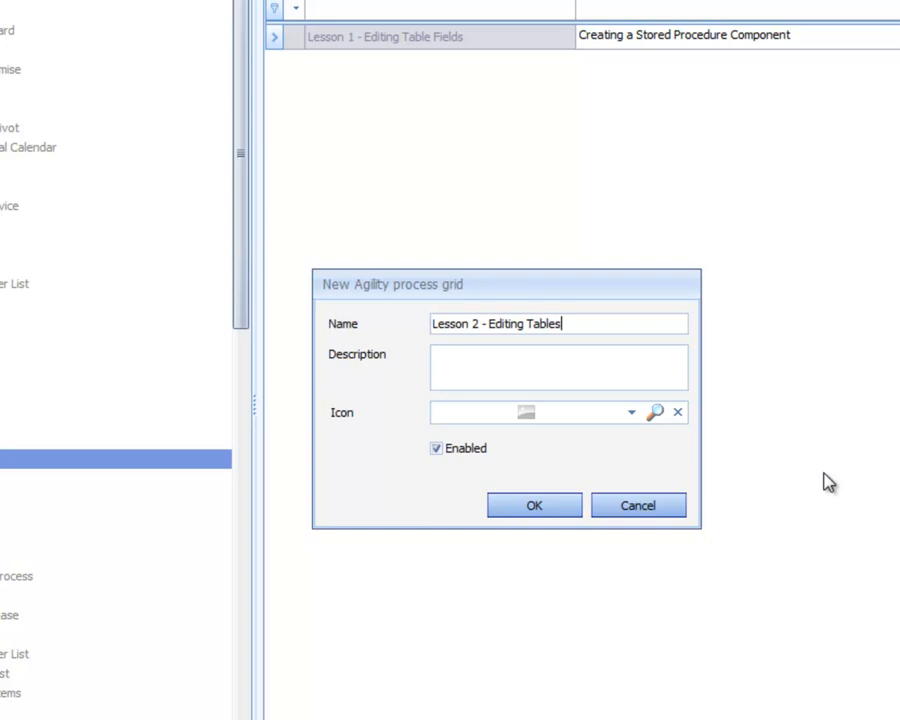
Name the new process grid "Lesson 2 - Editing Table Fields" and describe it as "Create a Process Grid to call a Stored Procedure"
text(Fields)
text(Create a)
text( Process G)
text(rid to ca)
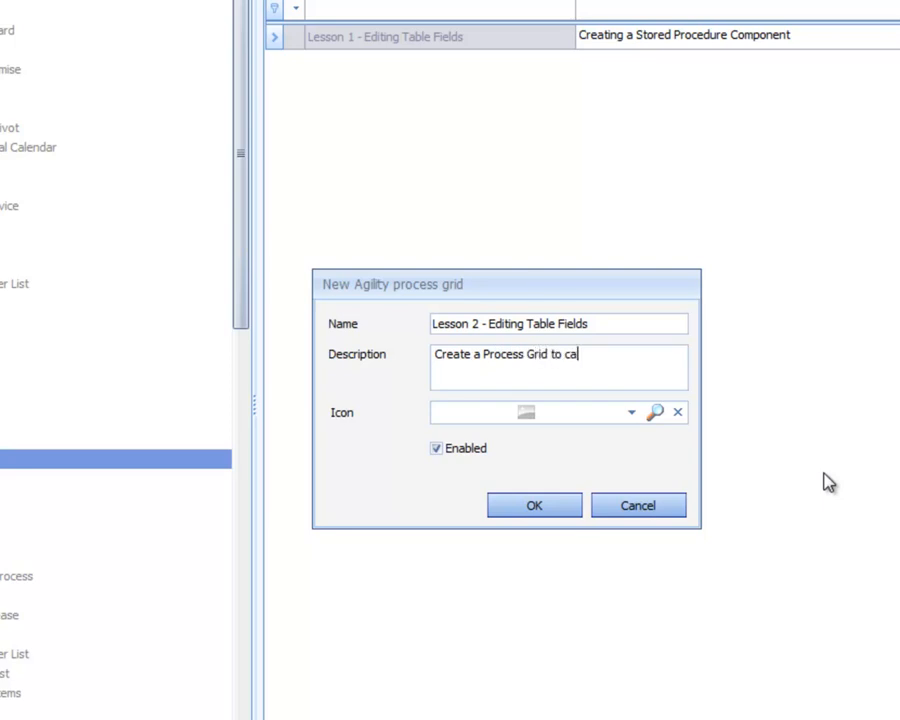
text(ll a Stored Procedure)
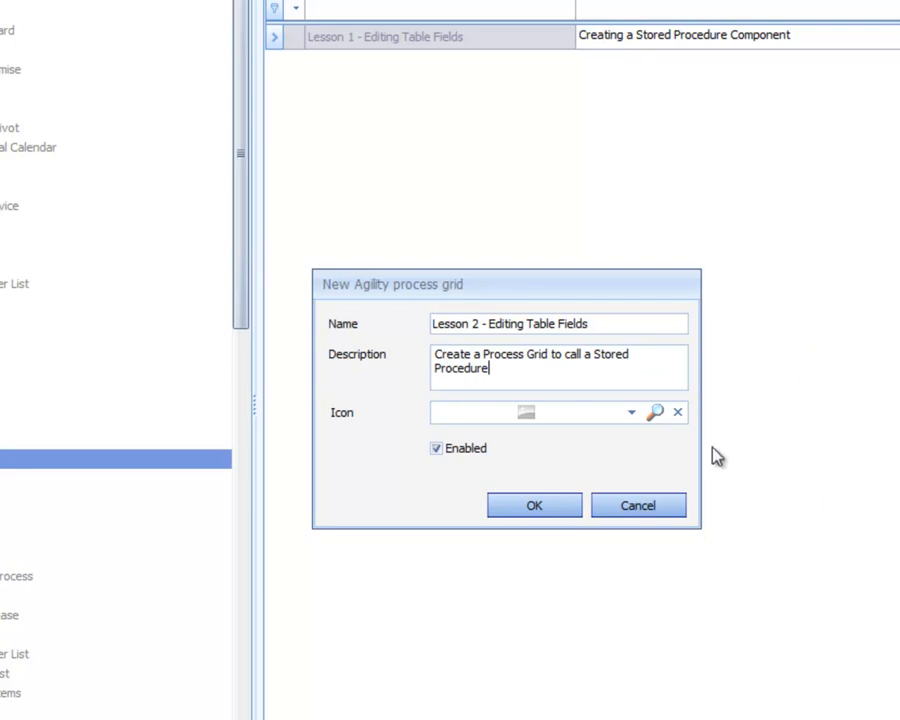
Assign the Transaction icon to the new process grid and create it
click(631, 415)
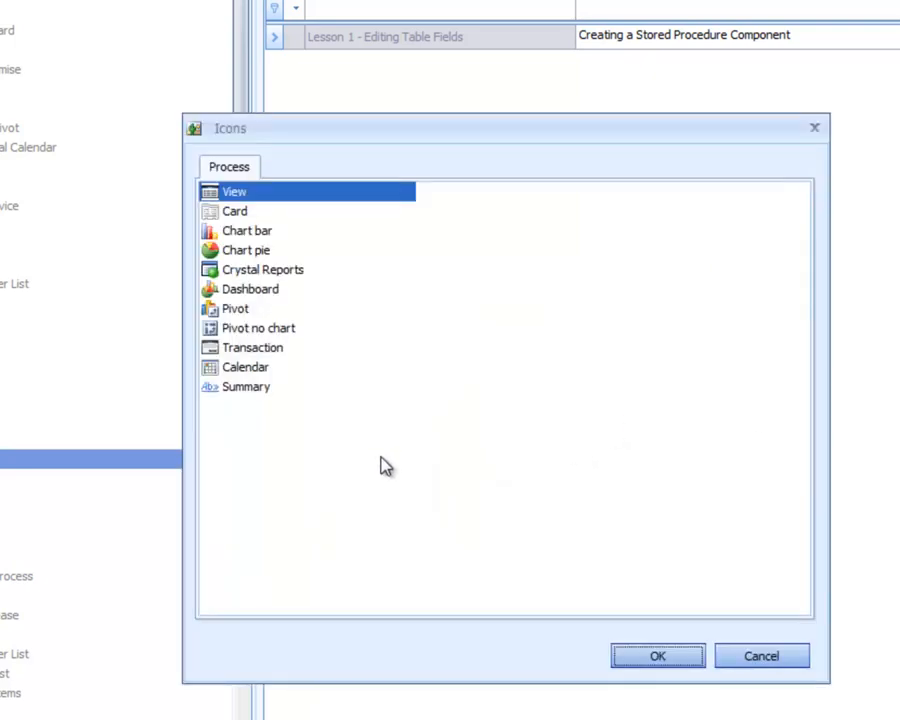
click(238, 350)
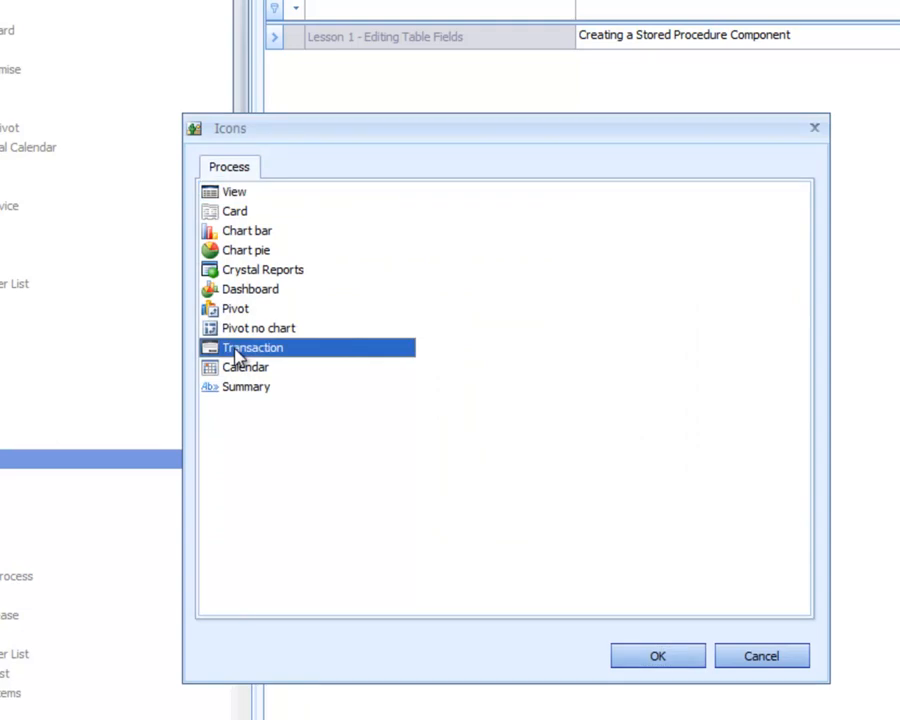
click(637, 654)
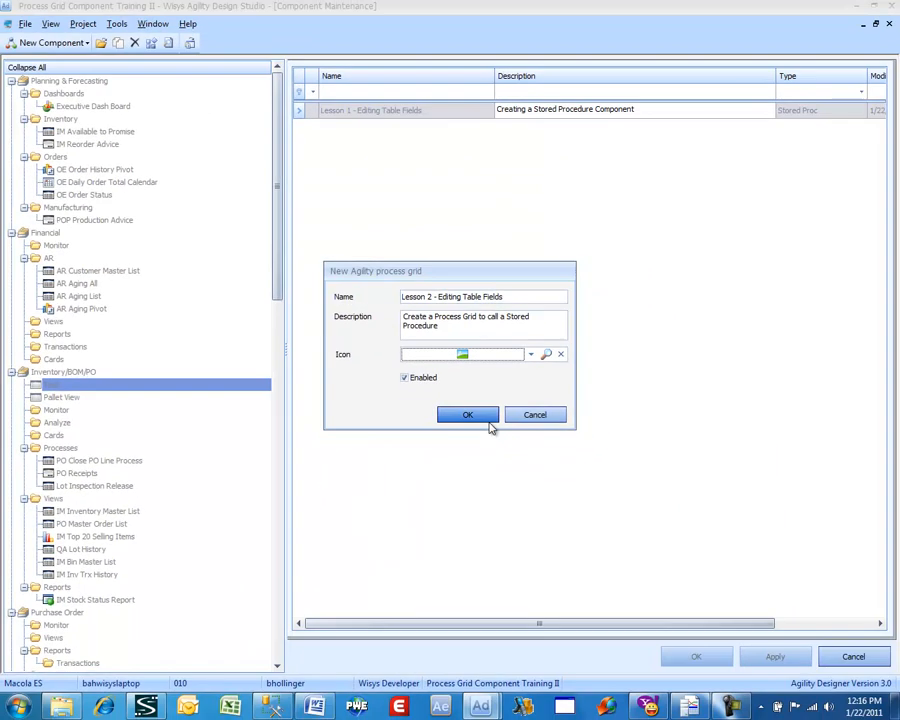
click(534, 505)
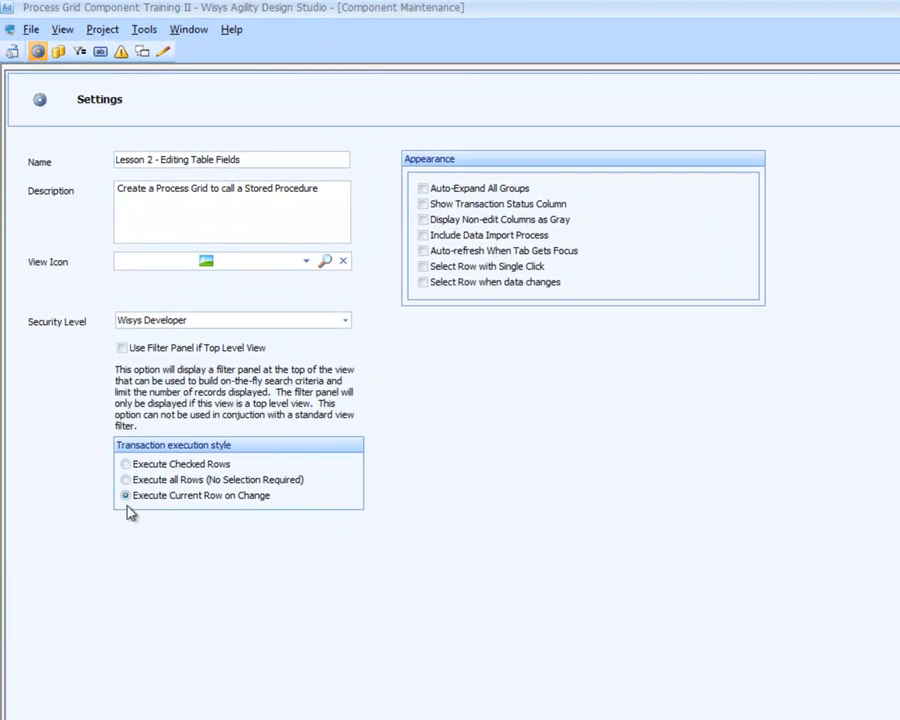
Examine the transaction execution style options, including the explanation of Execute Current Row on Change
mouse_move(128, 507)
mouse_move(258, 510)
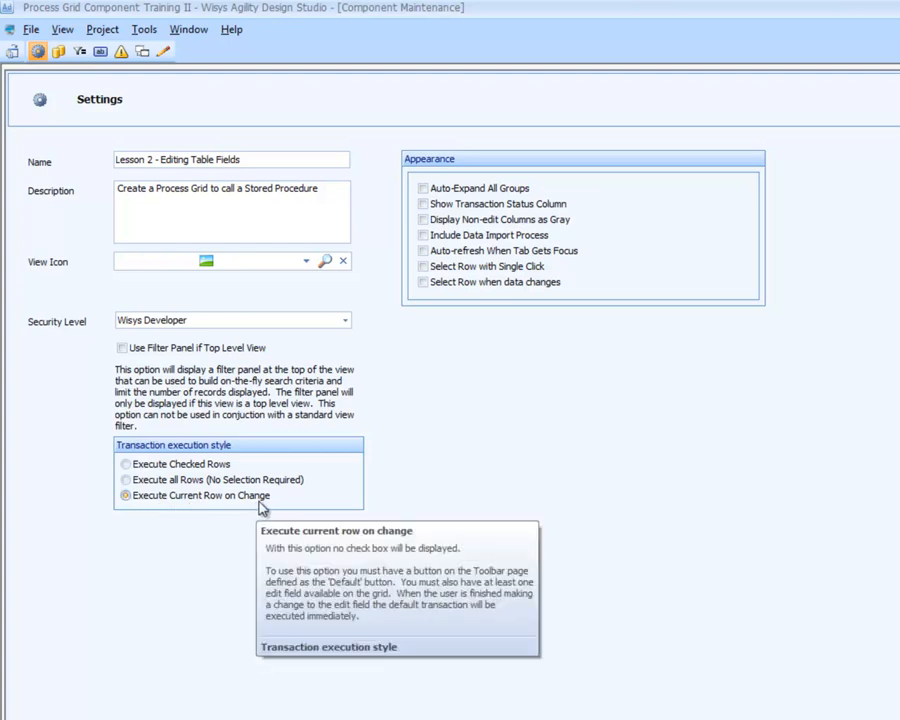
mouse_move(208, 484)
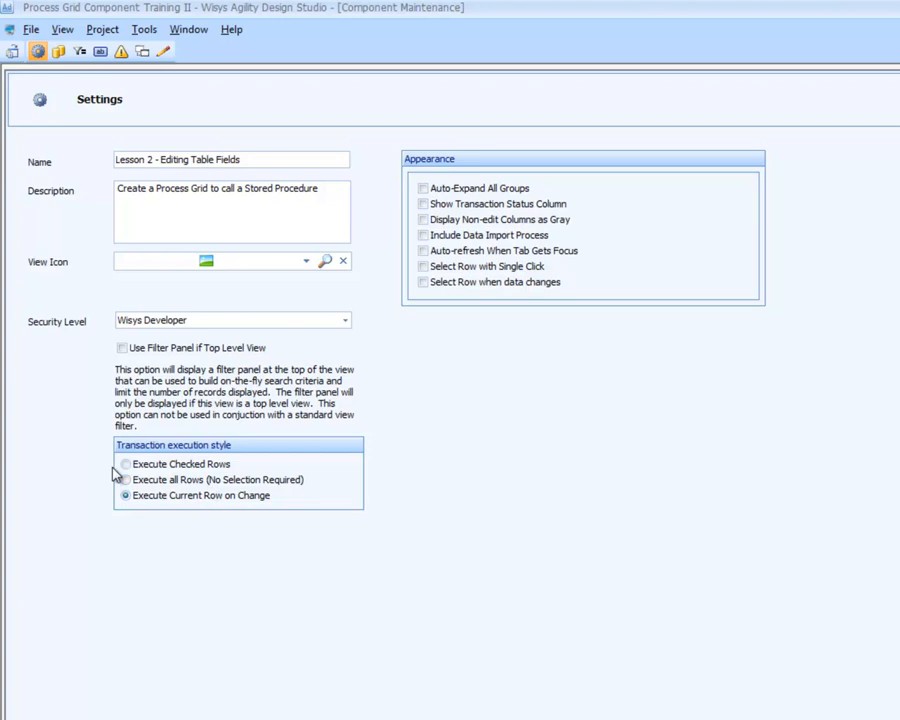
mouse_move(127, 472)
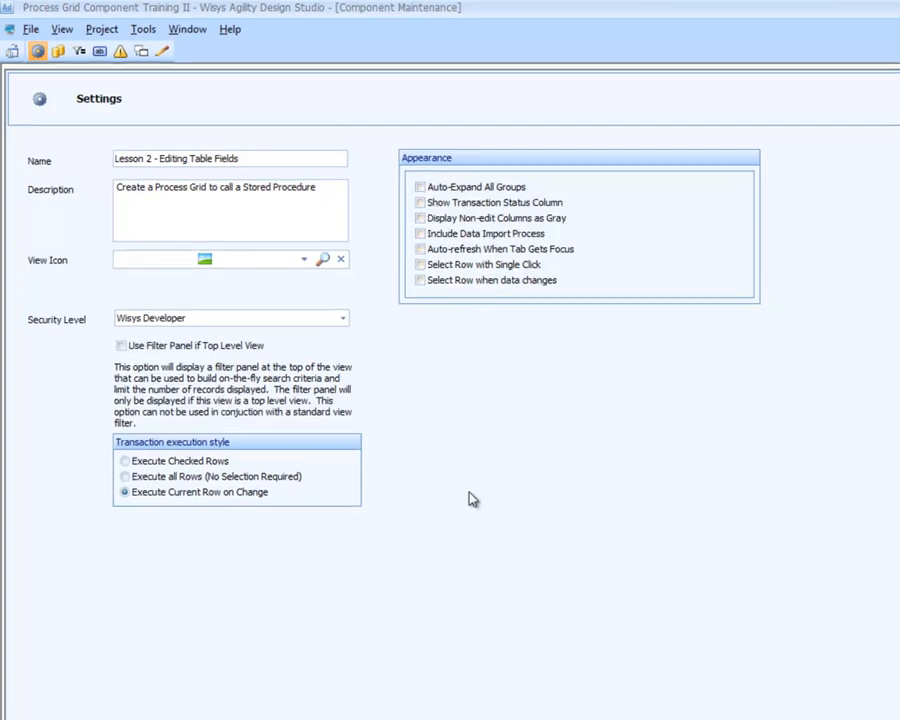
Add the imlsmst_wv view from the dbo tables to the process grid's SQL statement
click(606, 656)
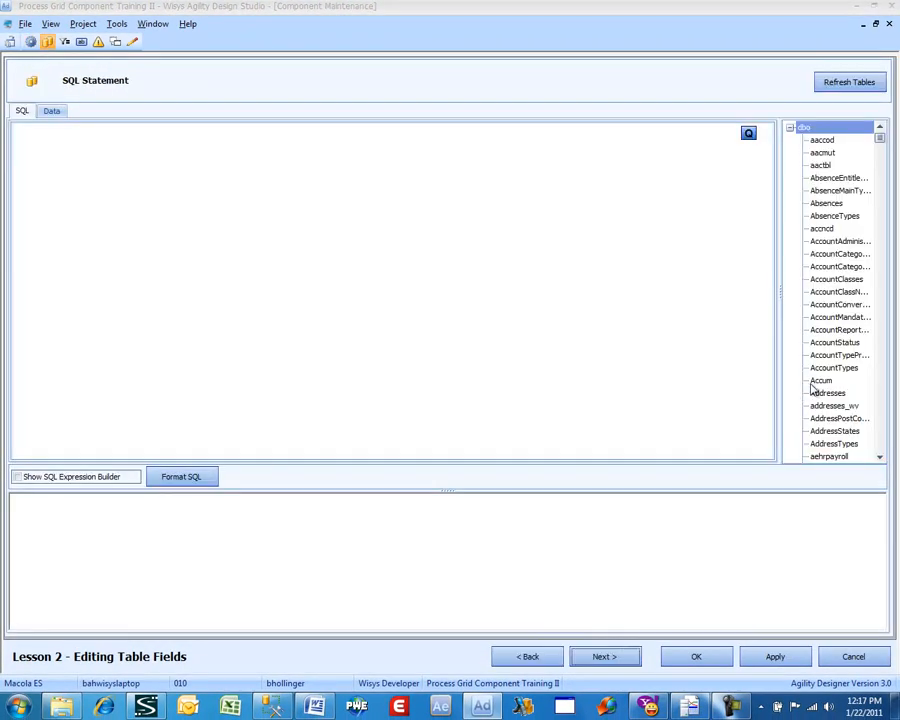
click(818, 383)
text(imls)
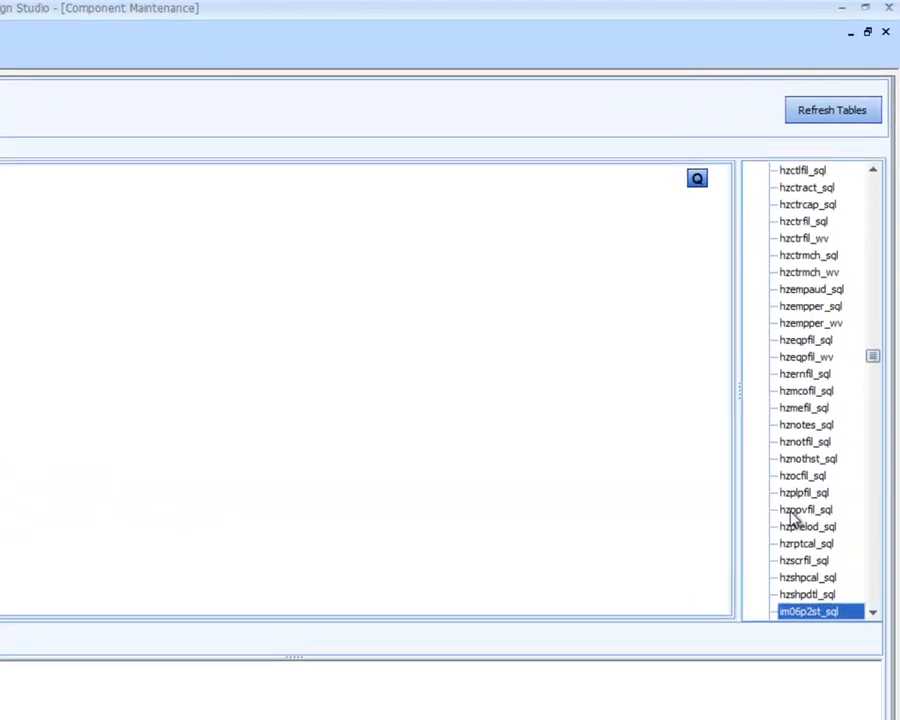
key(Down)
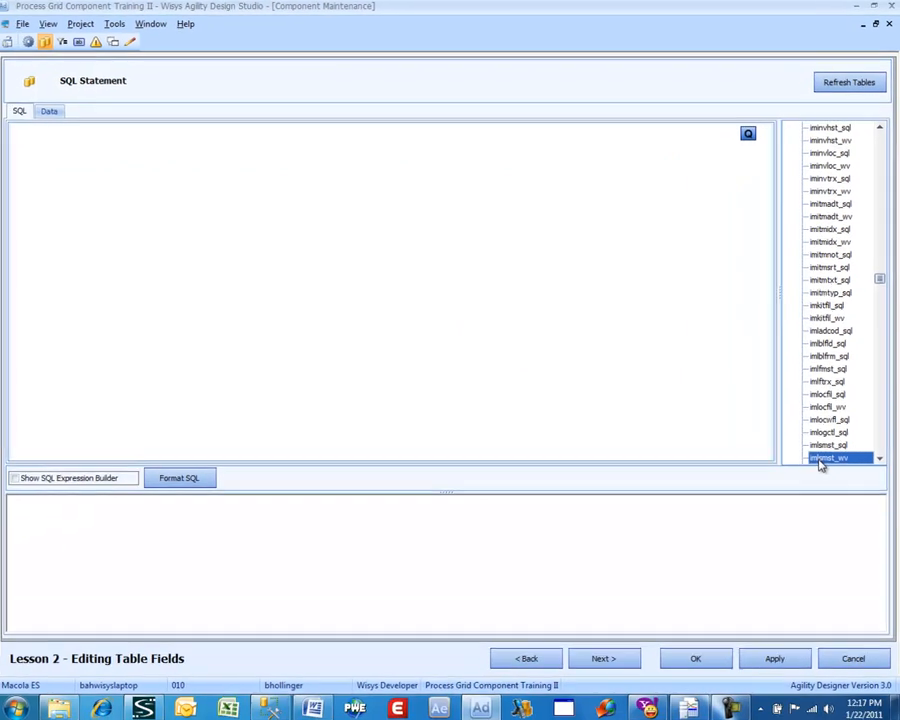
double_click(820, 458)
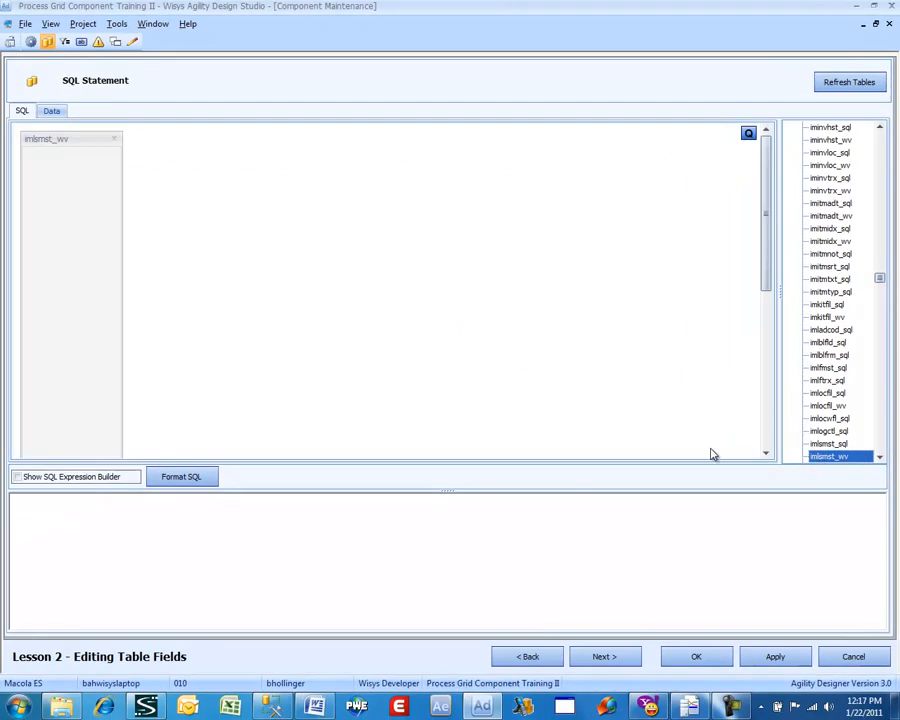
Skip the filter columns and add a button captioned "Change Row" to the process grid
click(604, 658)
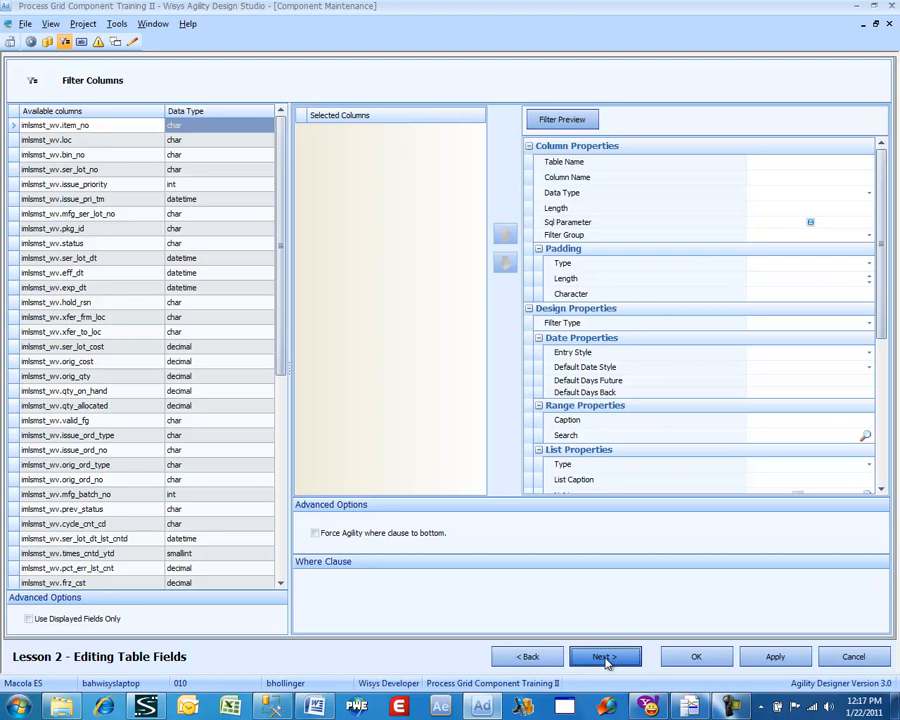
click(604, 658)
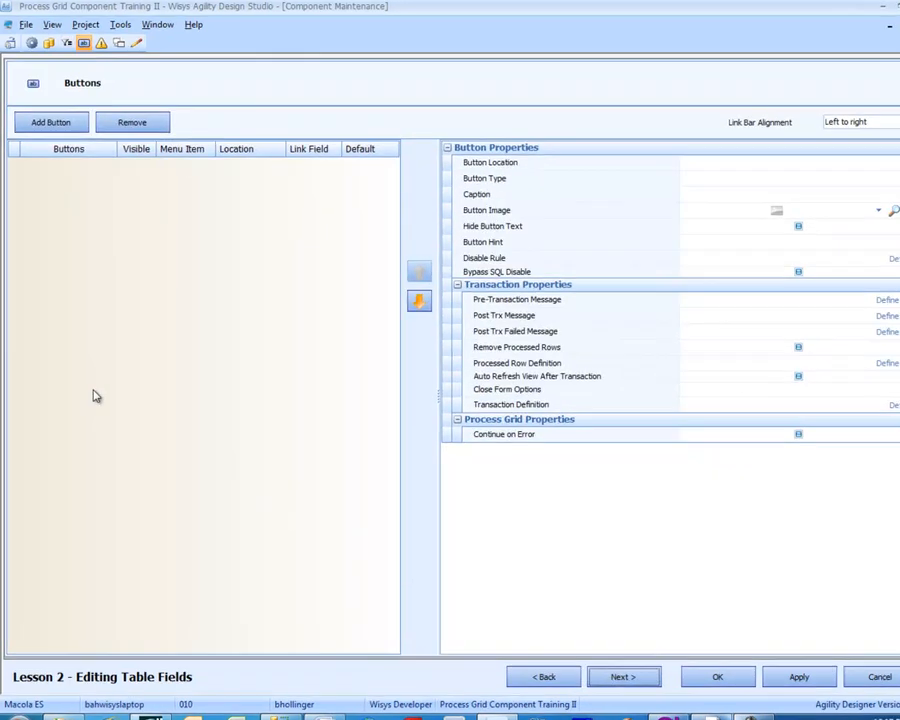
click(60, 120)
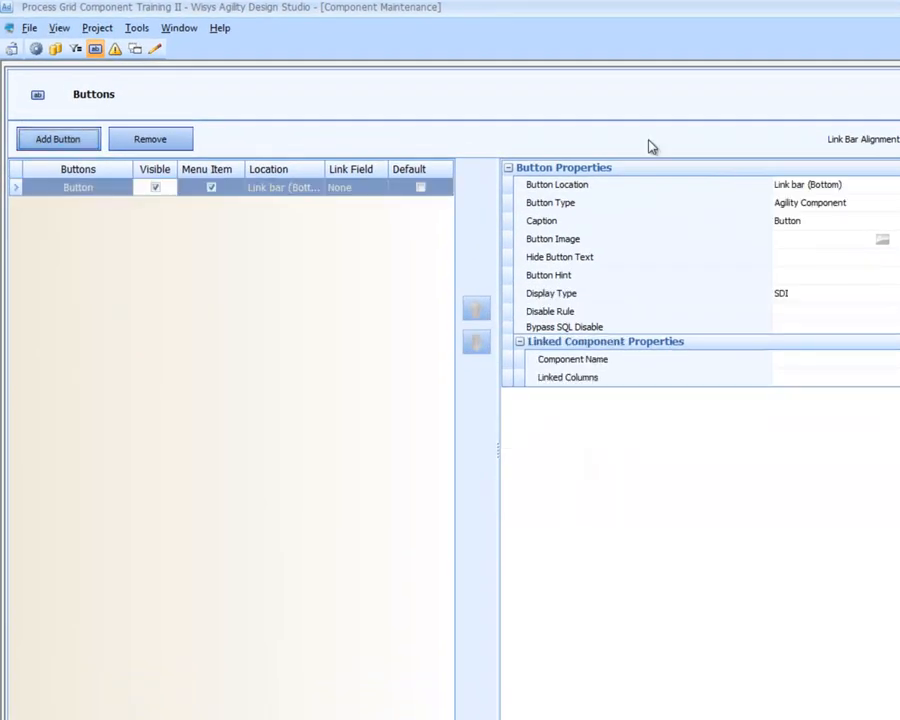
click(812, 221)
double_click(790, 221)
text(Co)
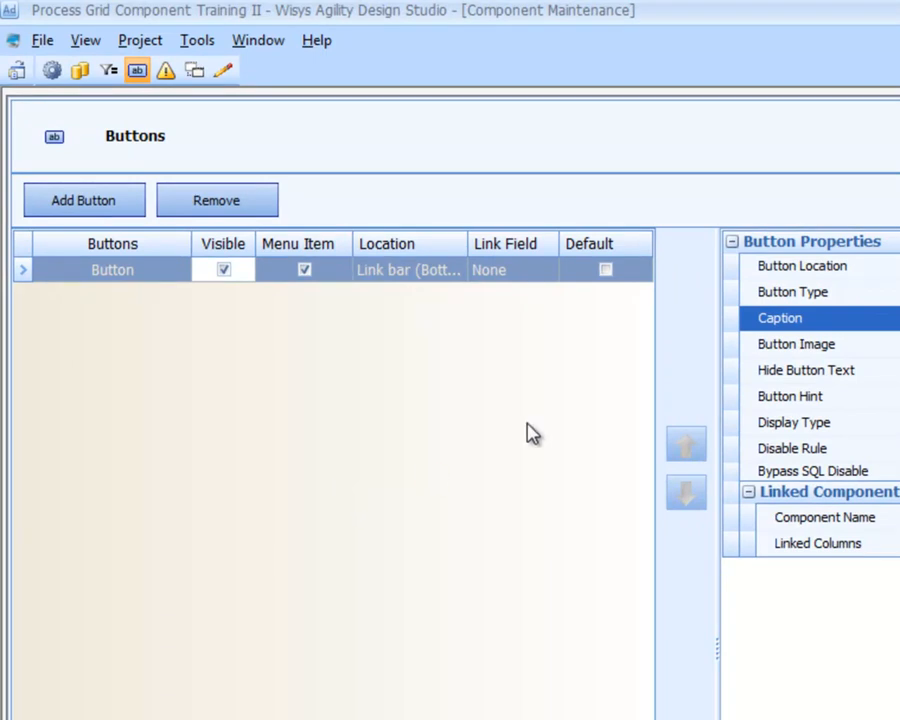
Make Change Row the default button, clear its Visible option, and set its button type to Transaction/Report
click(605, 272)
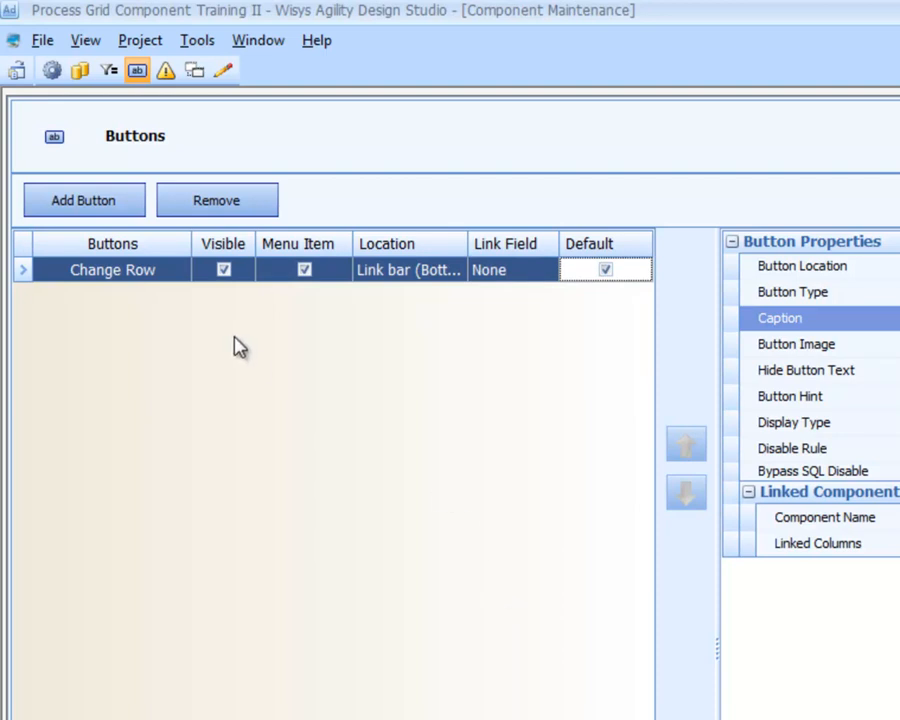
click(229, 275)
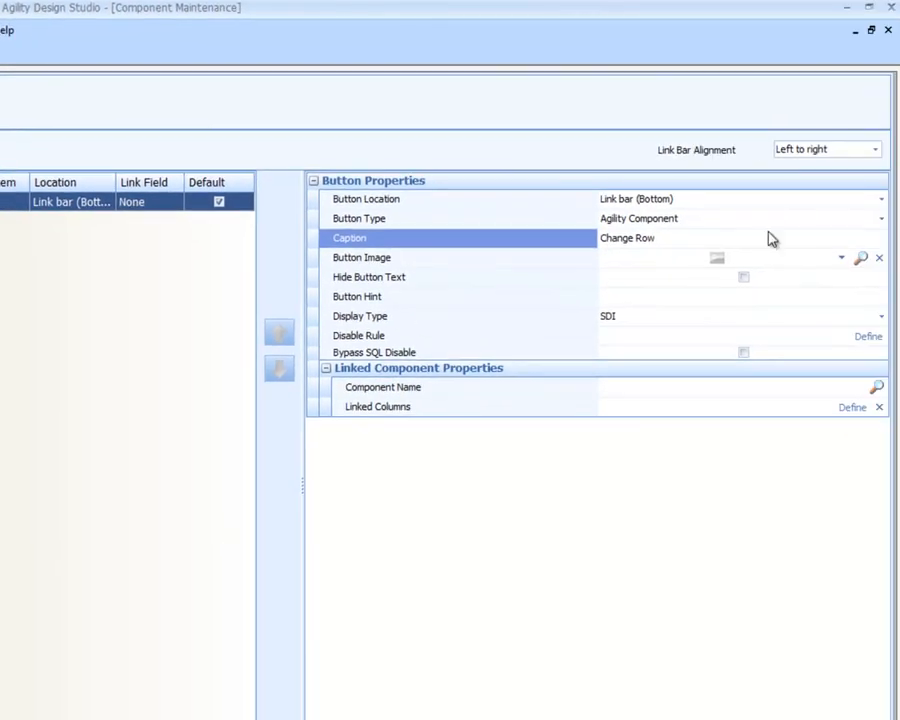
click(849, 227)
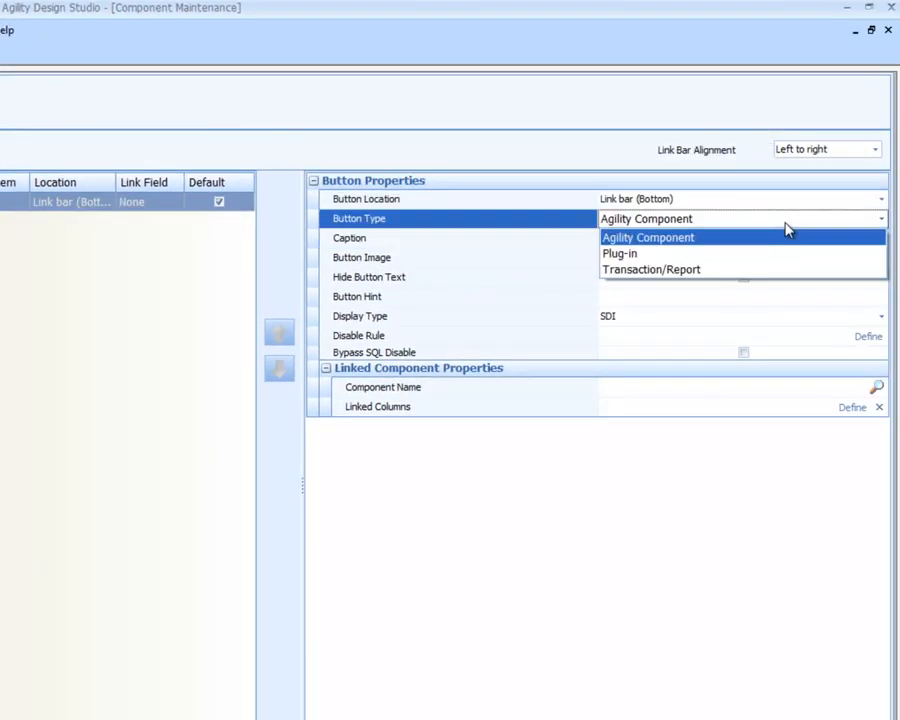
click(781, 268)
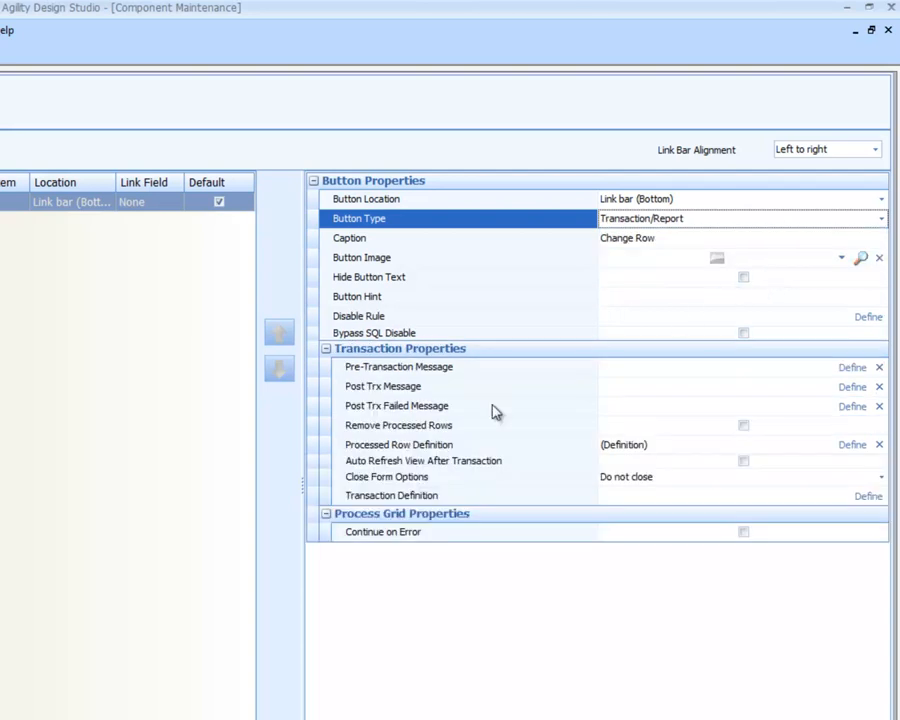
Add the "Lesson 1 - Editing Table Fields" stored procedure to the Detail section of the button's transaction definition
click(870, 496)
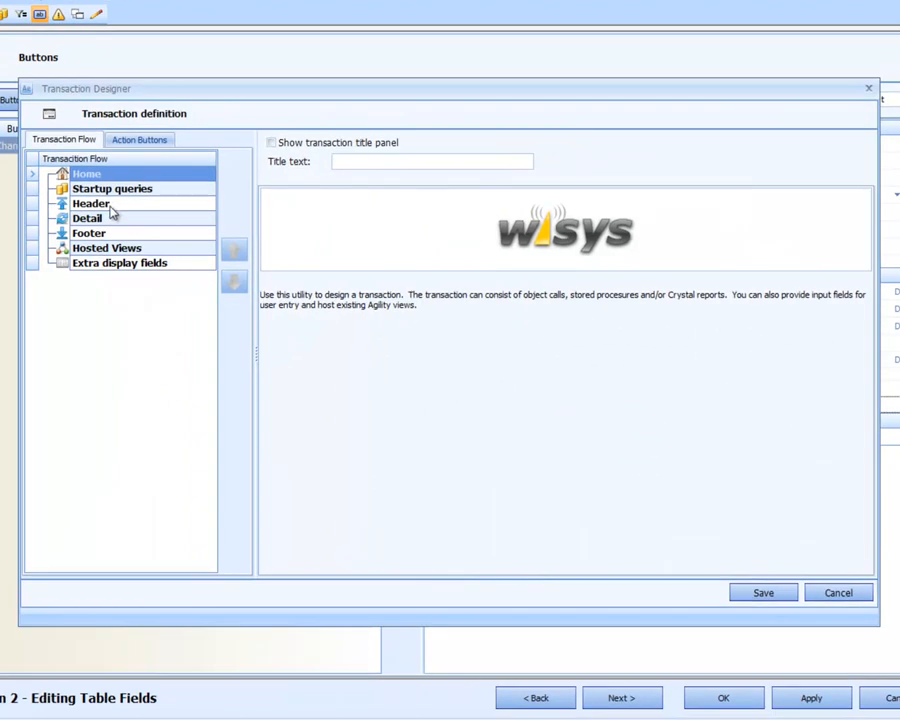
click(113, 220)
right_click(116, 228)
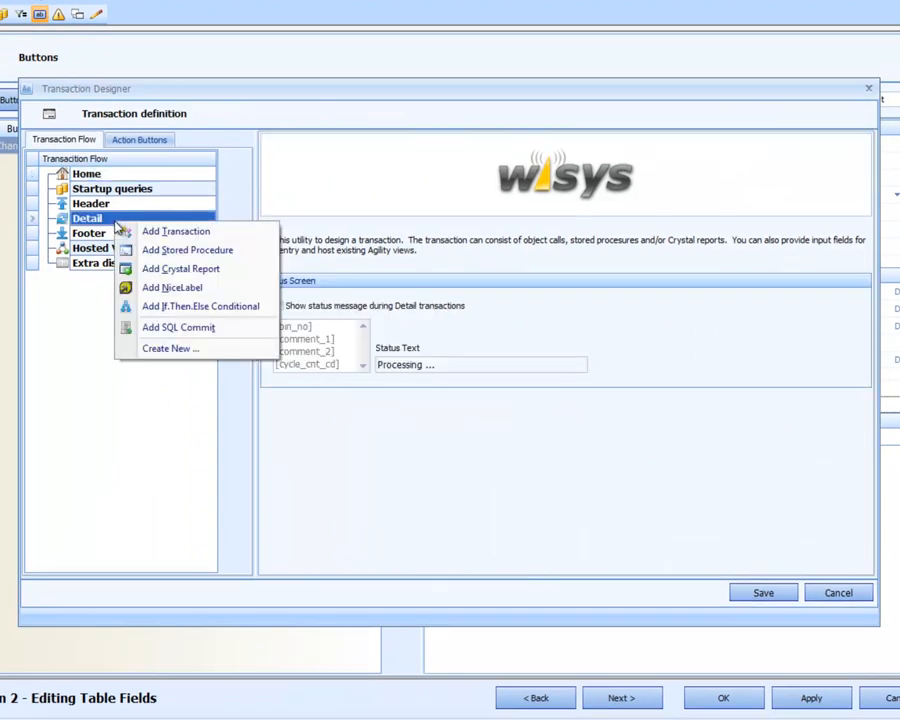
click(165, 250)
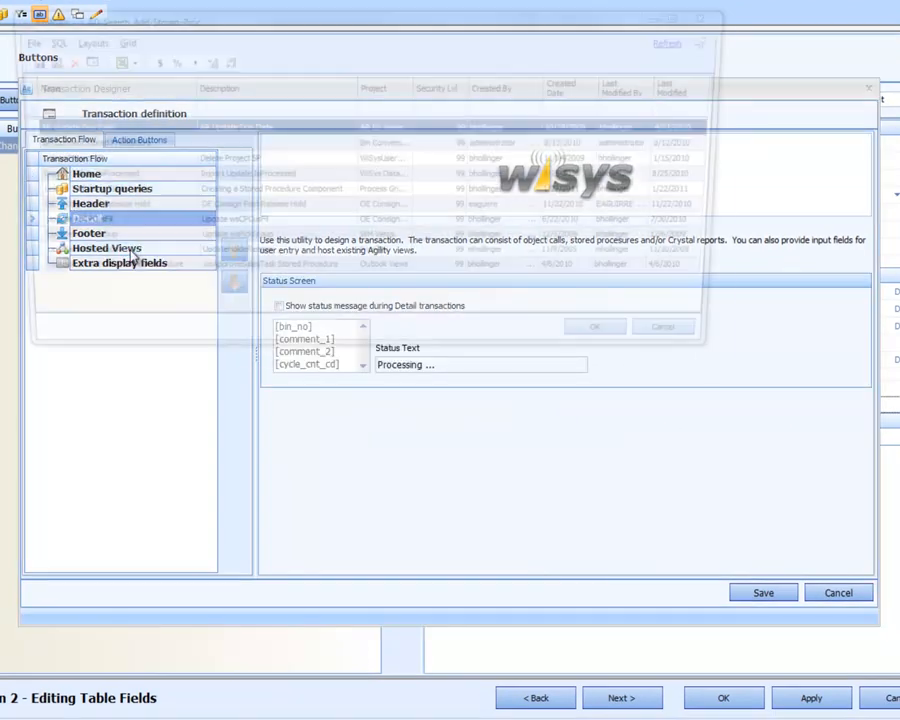
click(150, 195)
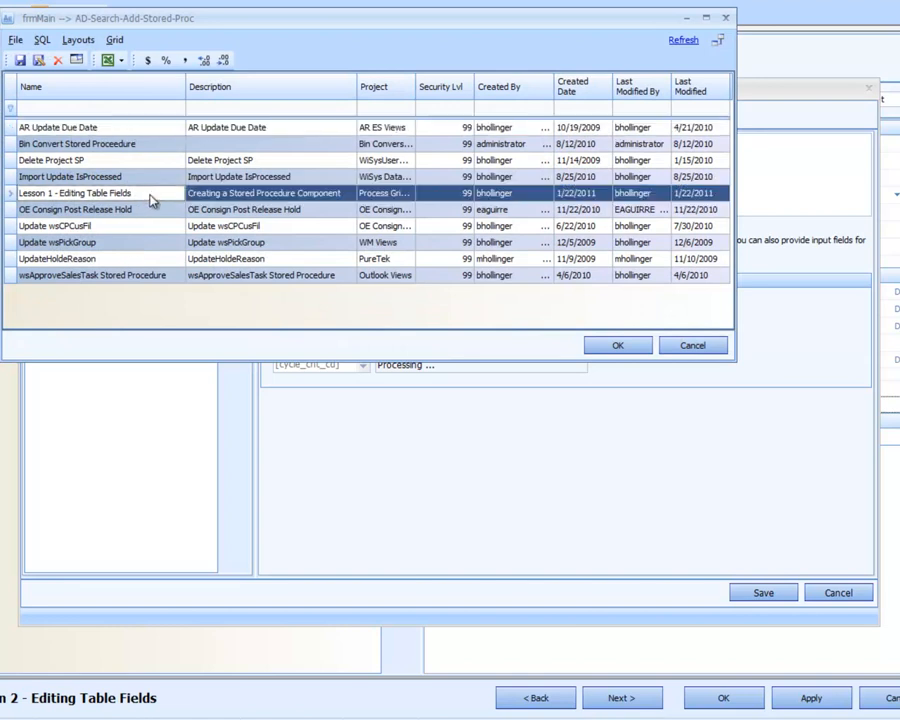
double_click(150, 197)
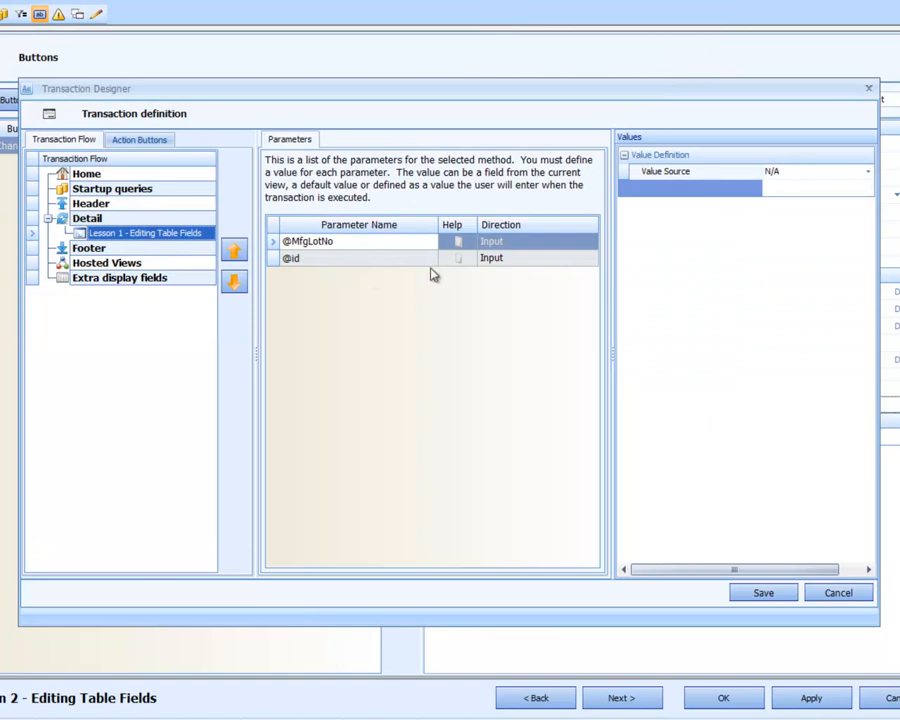
click(779, 172)
click(779, 188)
click(776, 189)
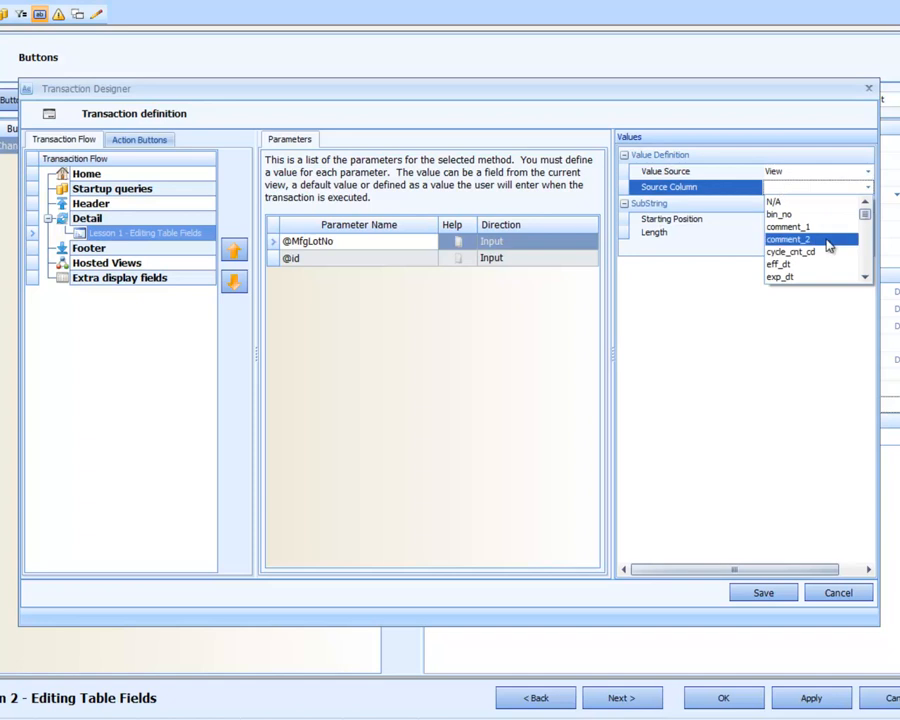
text(mfg_batch_no)
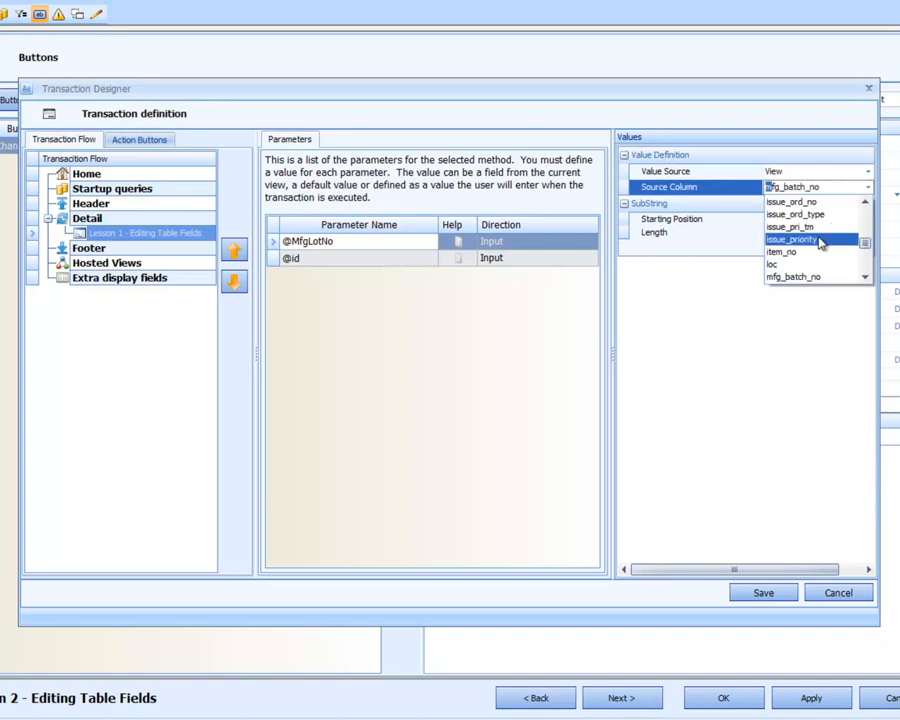
click(866, 278)
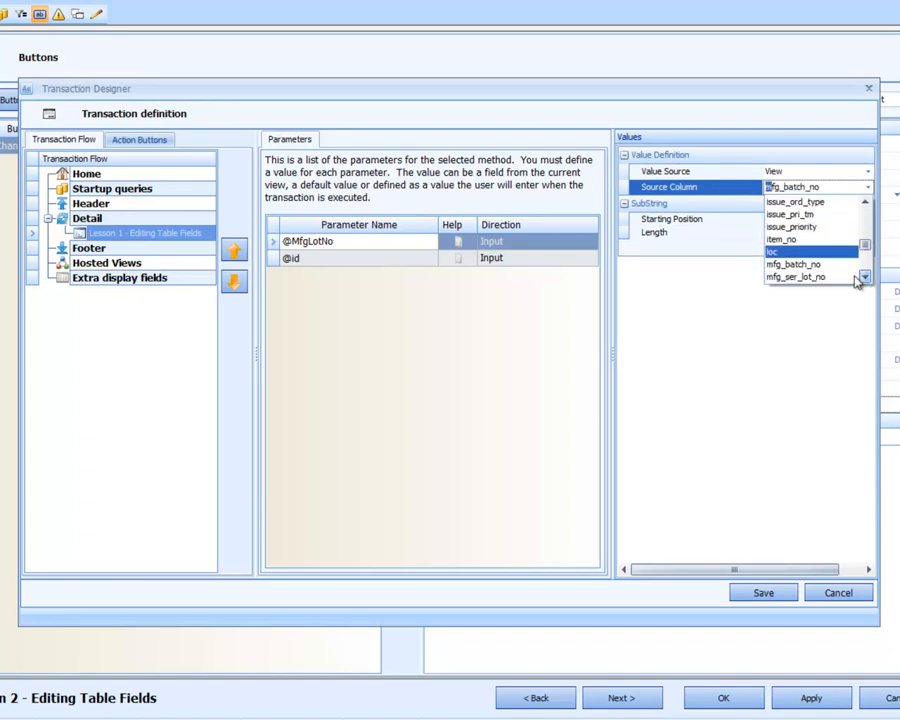
click(836, 278)
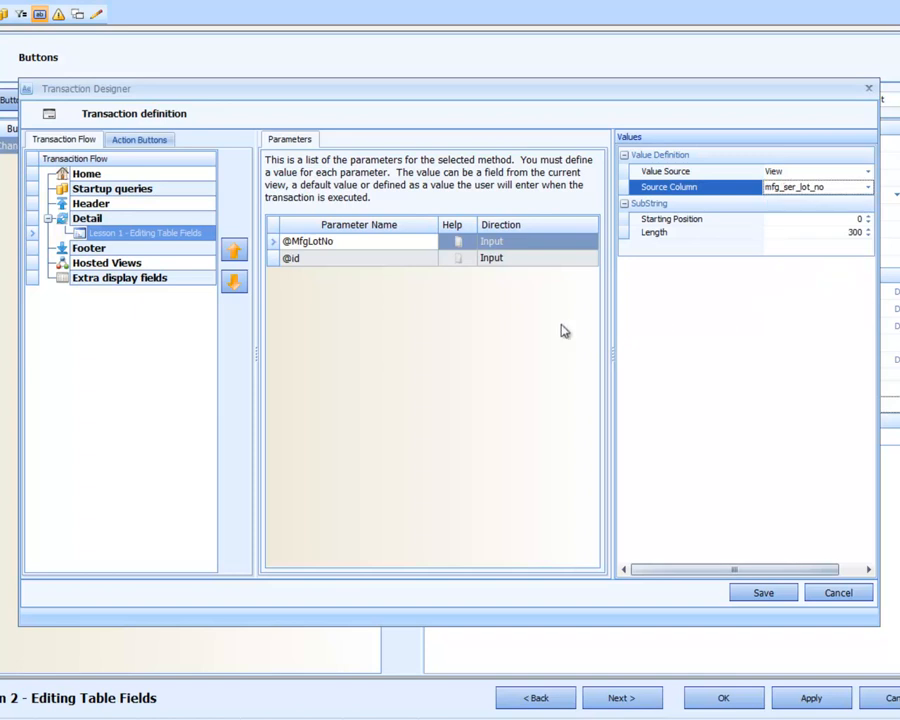
click(368, 262)
click(800, 174)
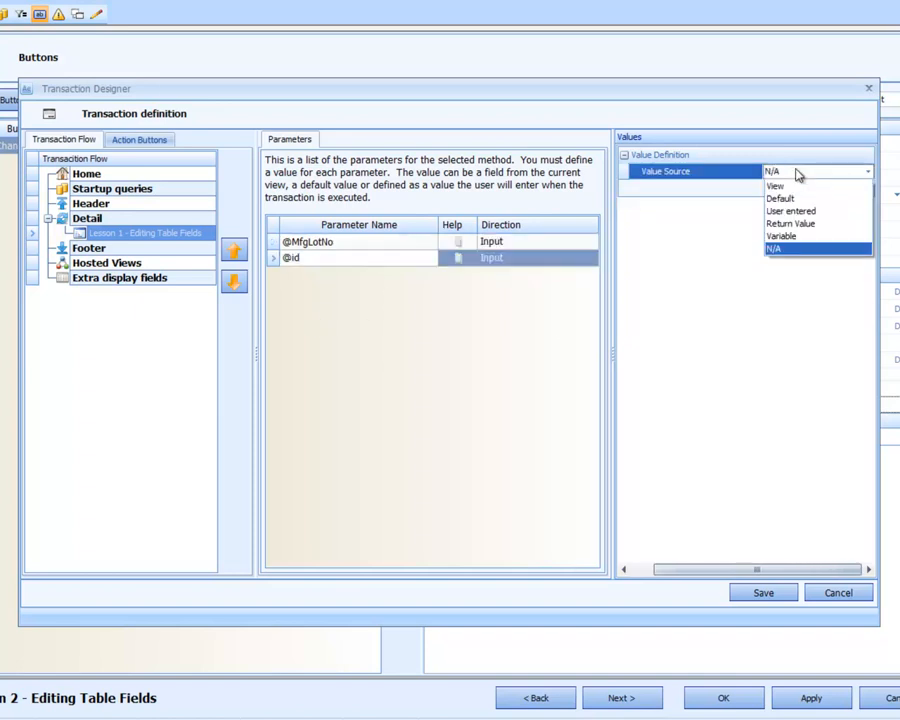
click(782, 185)
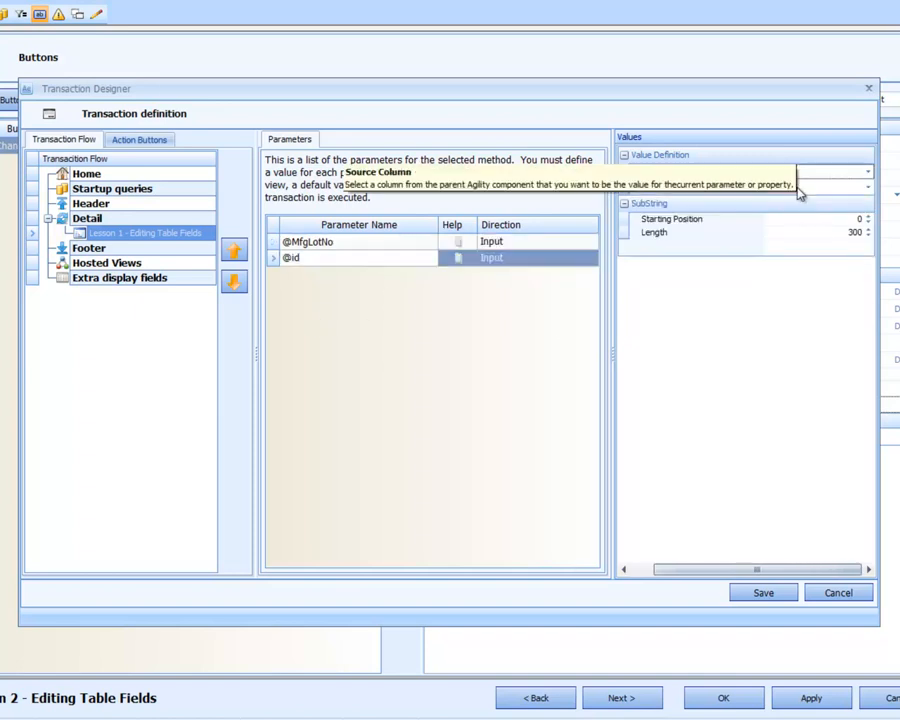
click(800, 187)
scroll(856, 266, down, 3)
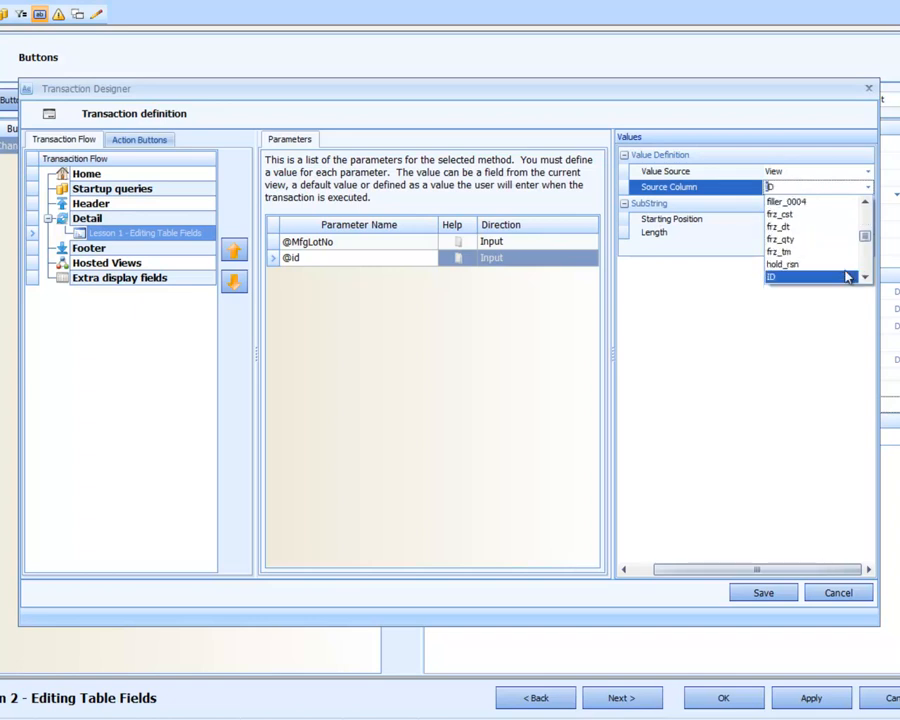
click(792, 277)
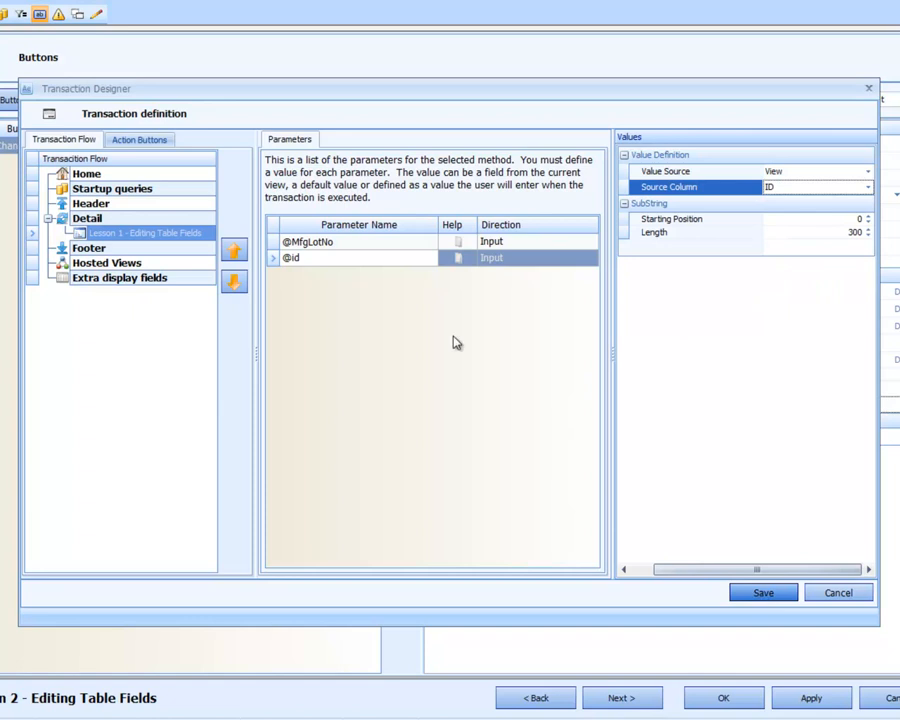
click(336, 243)
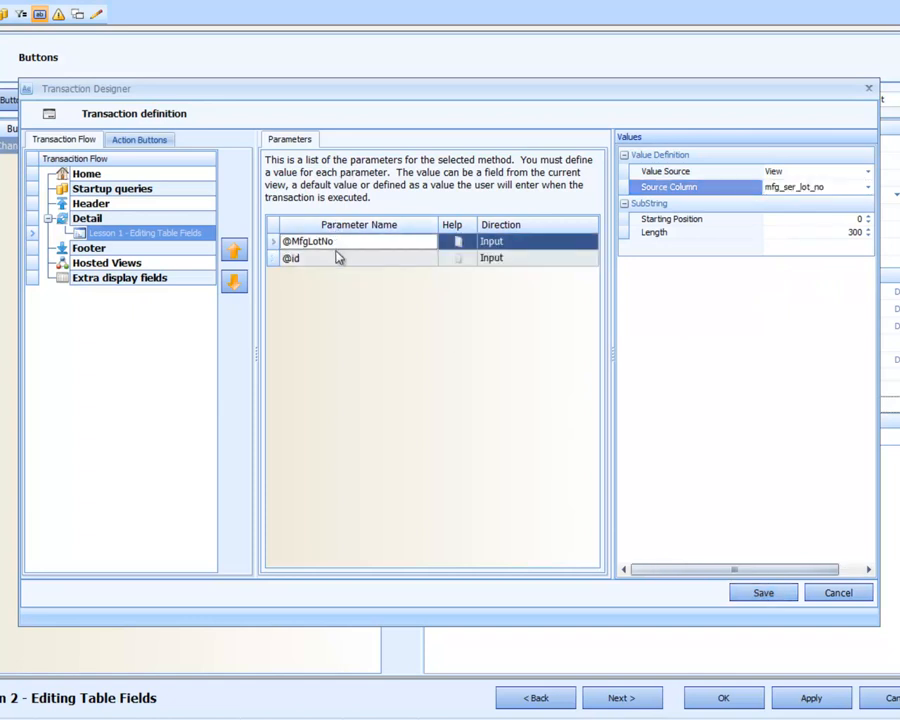
click(337, 259)
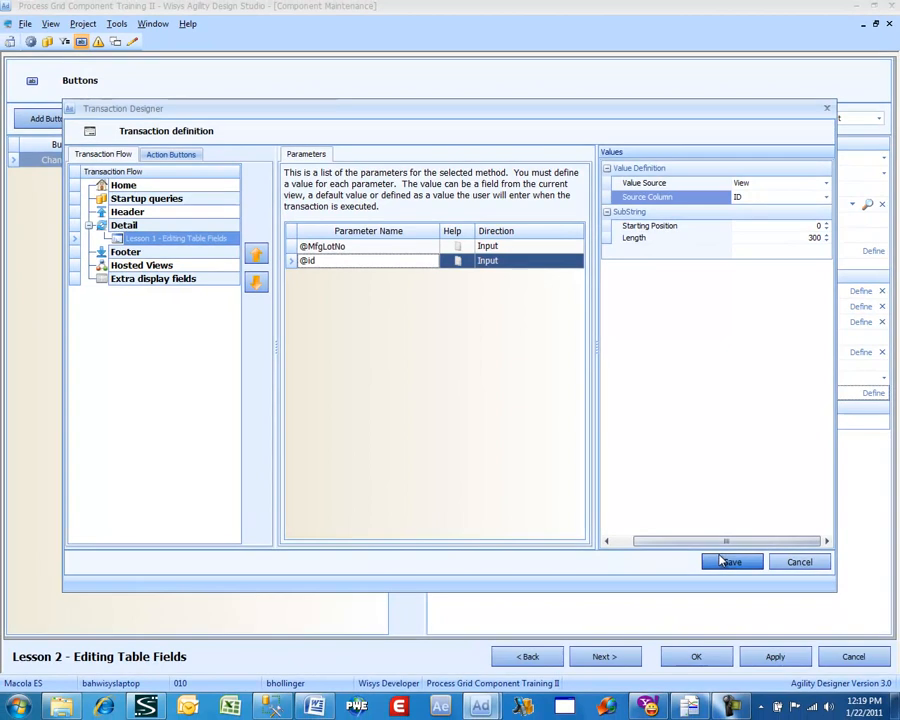
click(748, 593)
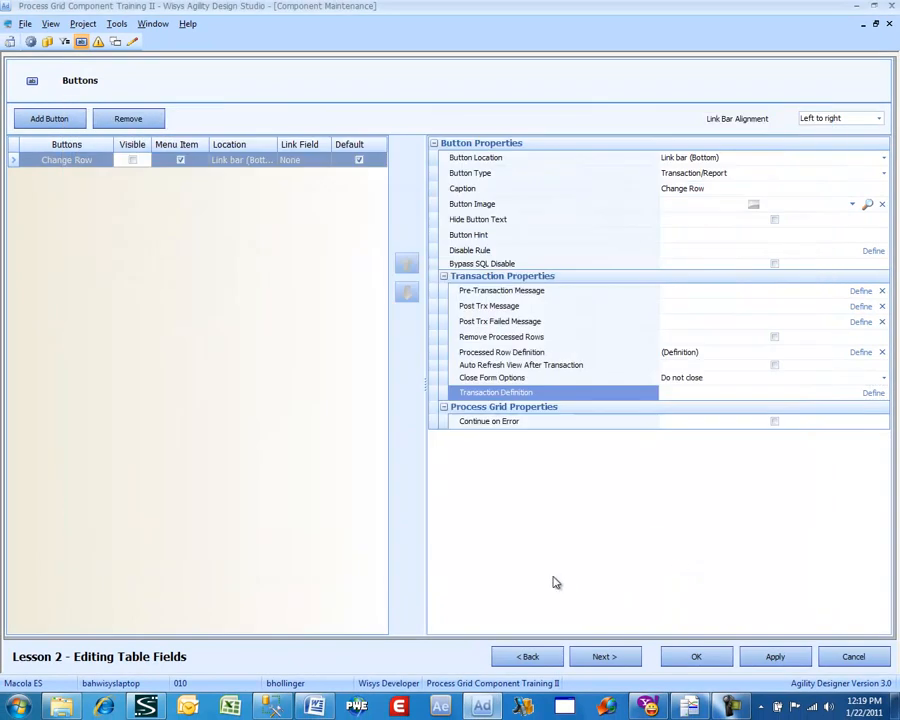
Make mfg_ser_lot_no an edit field of the process grid and save the Lesson 2 component
click(600, 656)
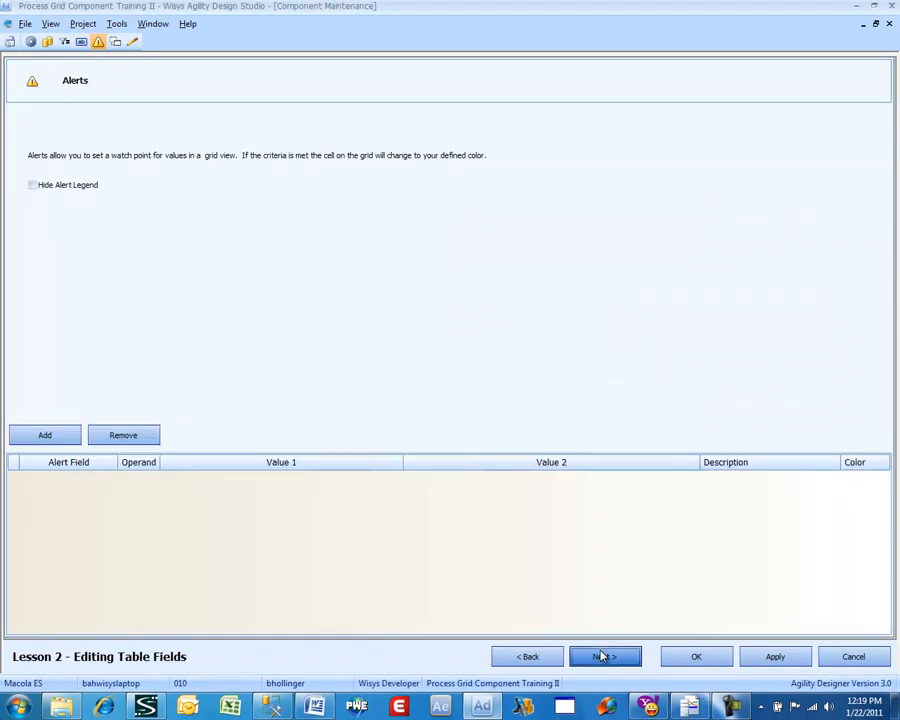
click(600, 656)
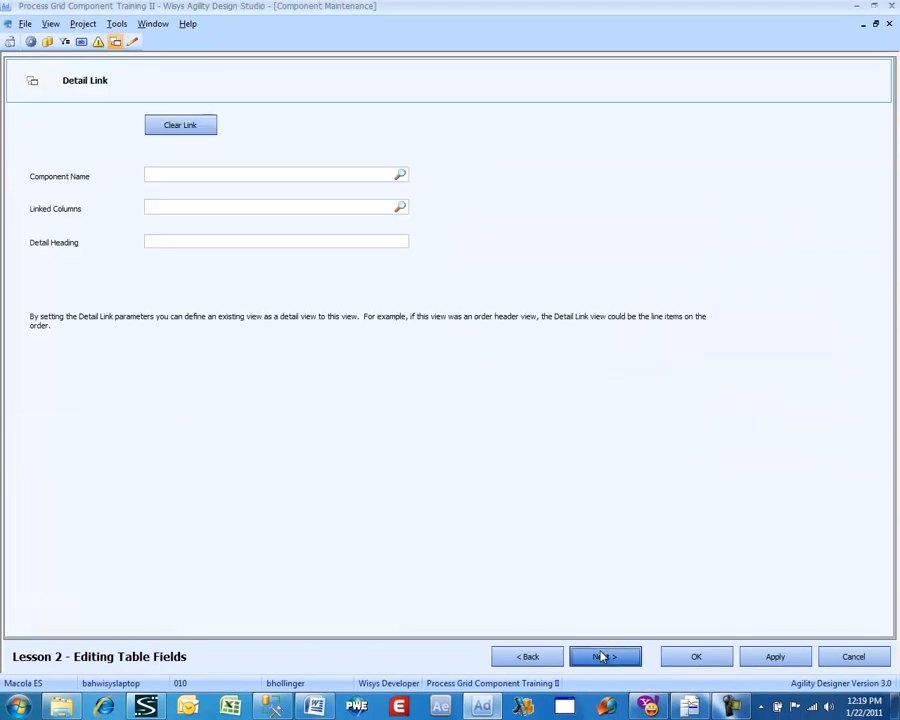
click(600, 656)
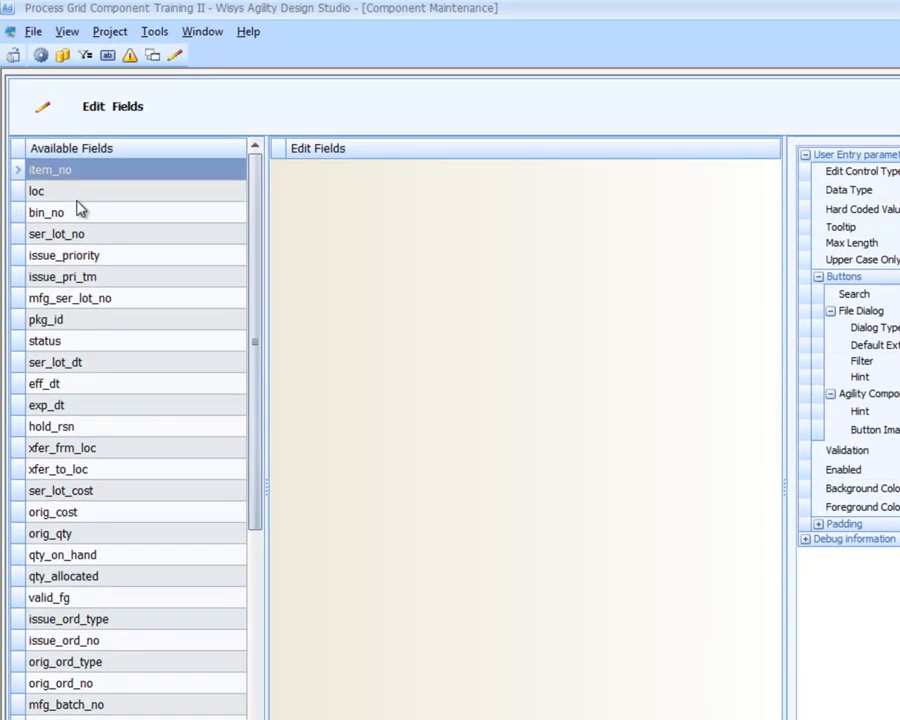
double_click(88, 303)
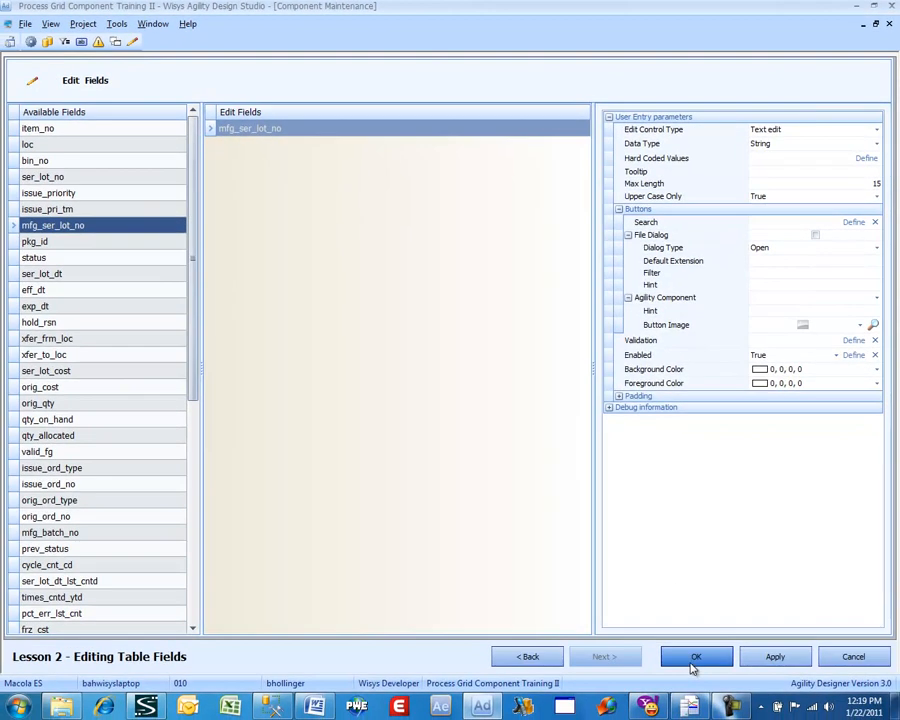
click(690, 707)
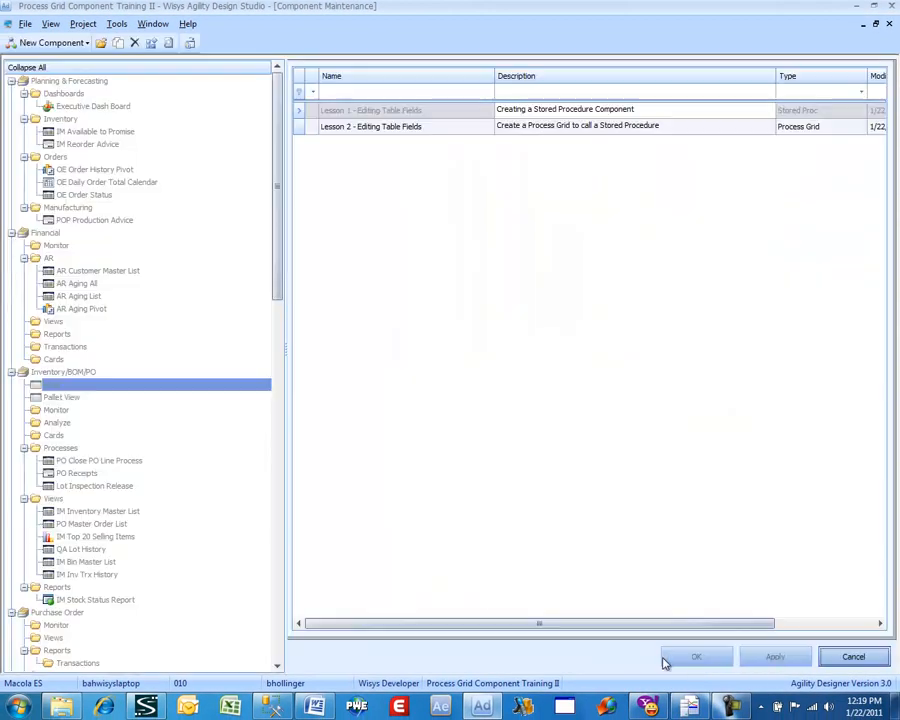
Preview the Lesson 2 - Editing Table Fields process grid and switch it to the reduced column set with readable headings
right_click(366, 131)
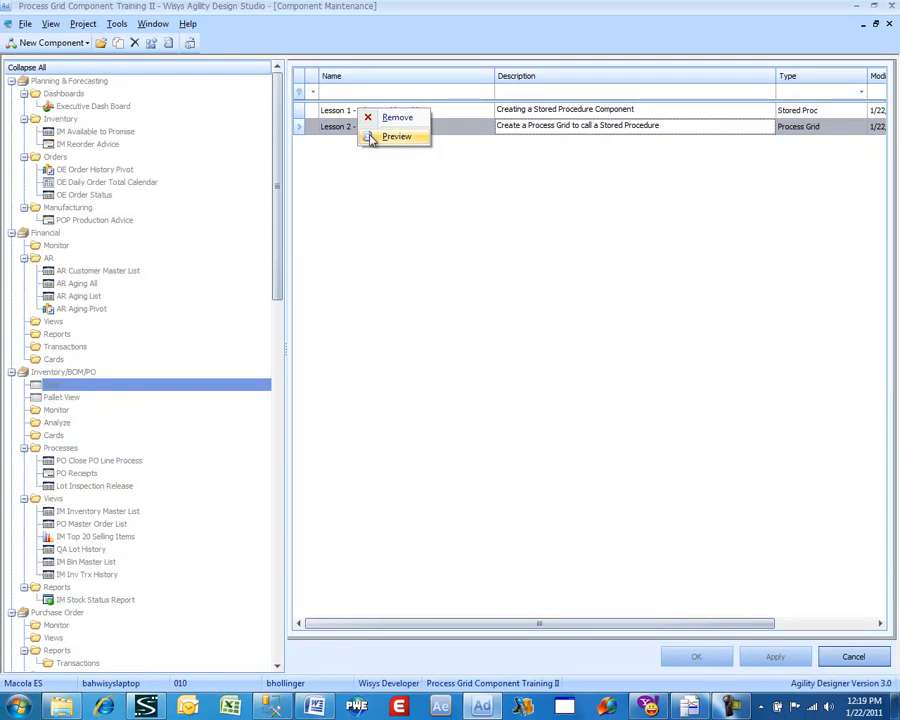
click(367, 136)
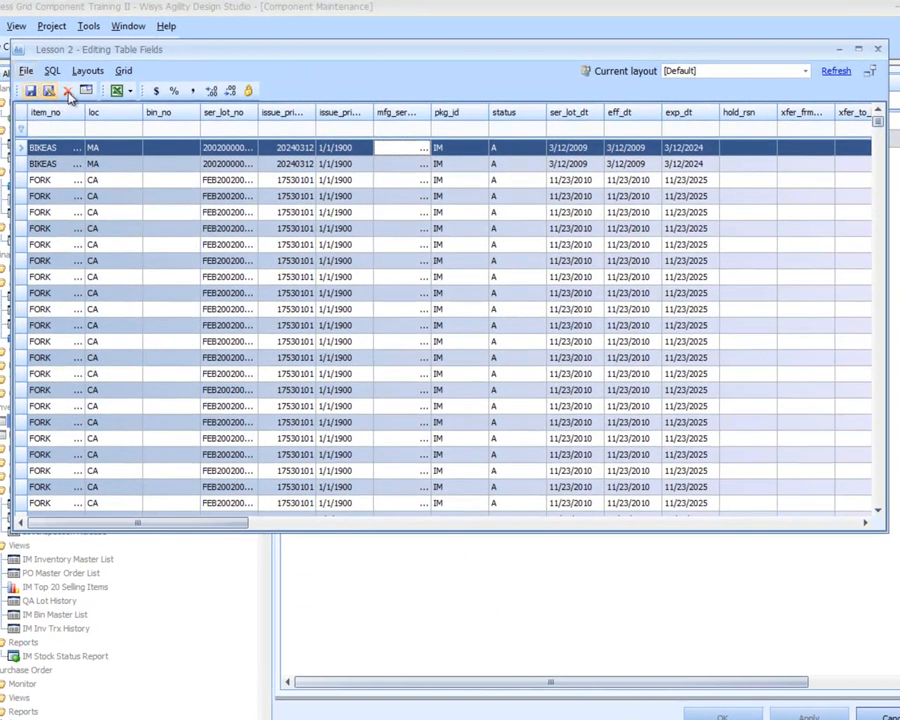
click(85, 93)
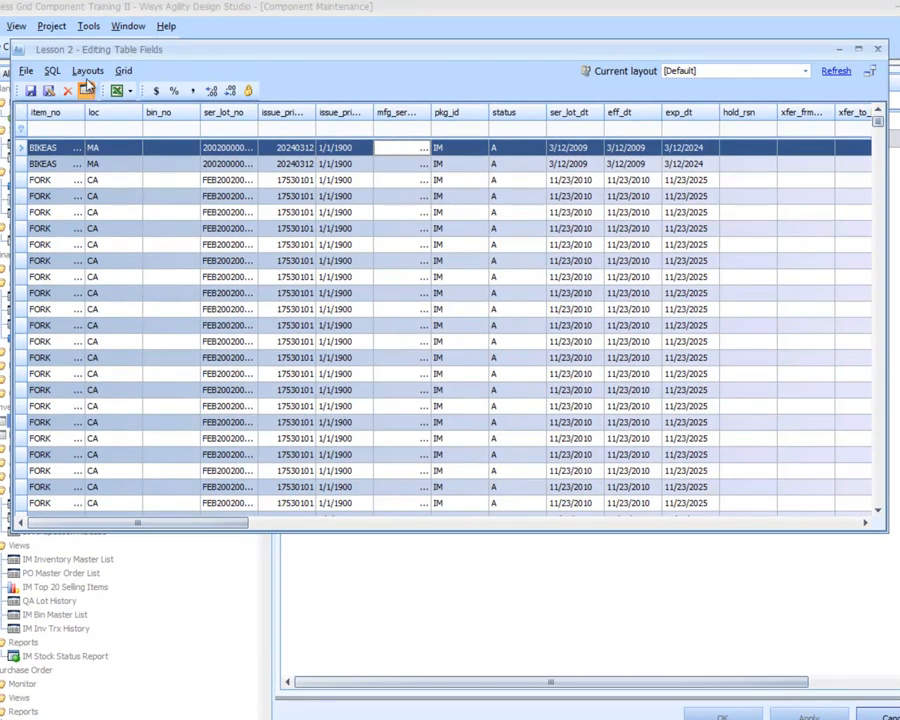
Add the mfg_ser_lot_no column to the preview grid between Ser Lot No and Status using the Column Chooser
right_click(514, 118)
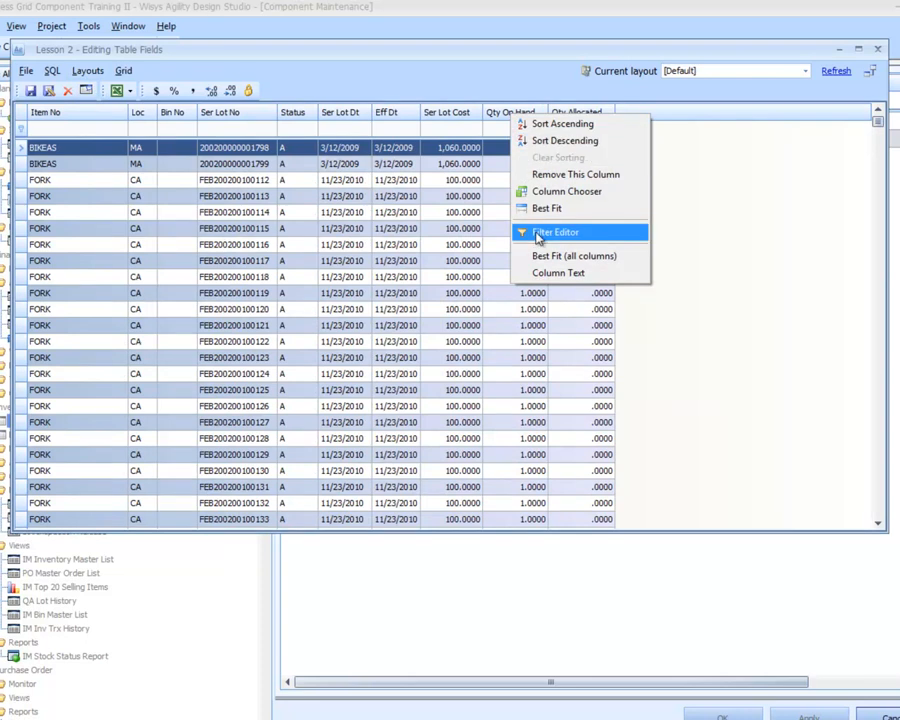
click(557, 191)
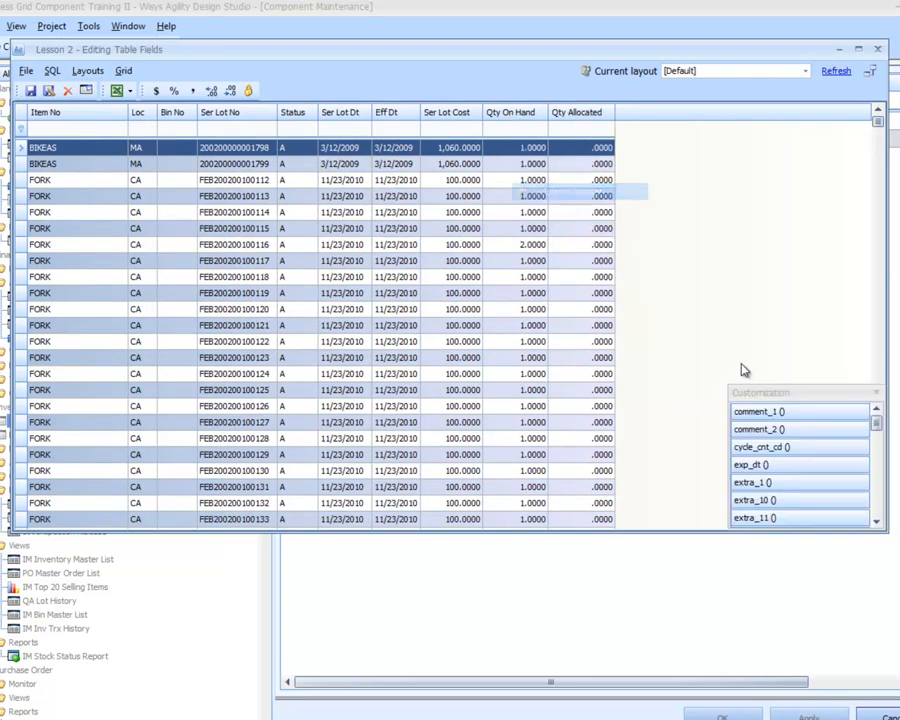
click(876, 503)
click(876, 503)
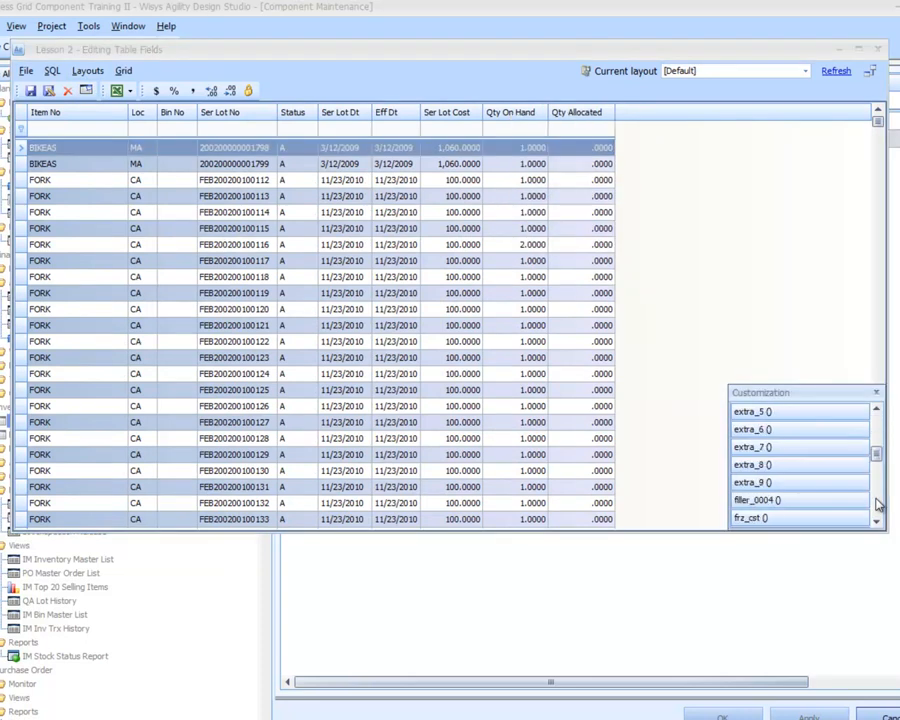
click(877, 504)
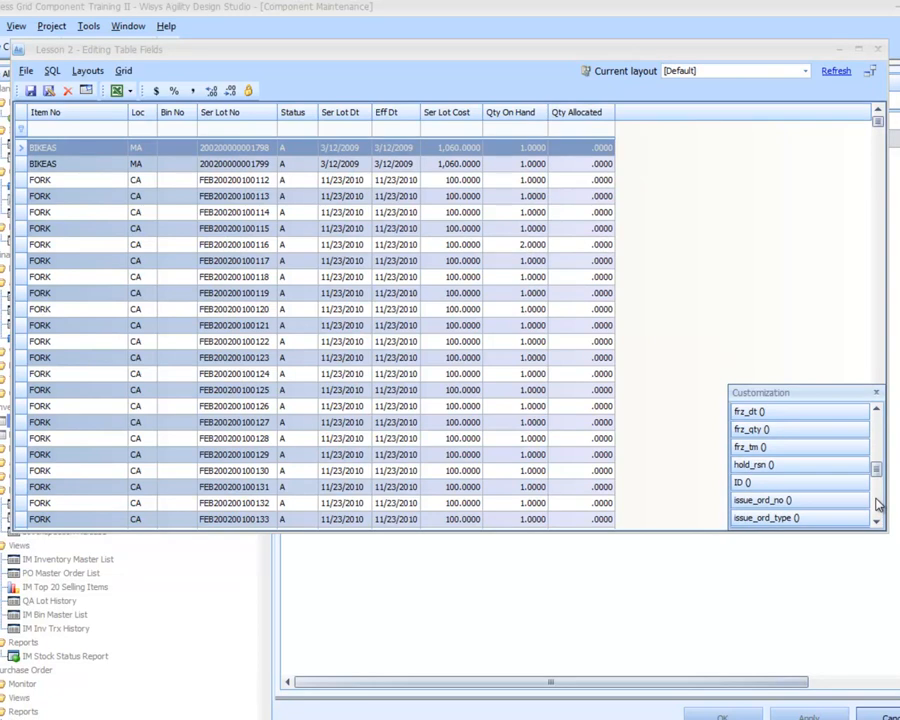
click(877, 504)
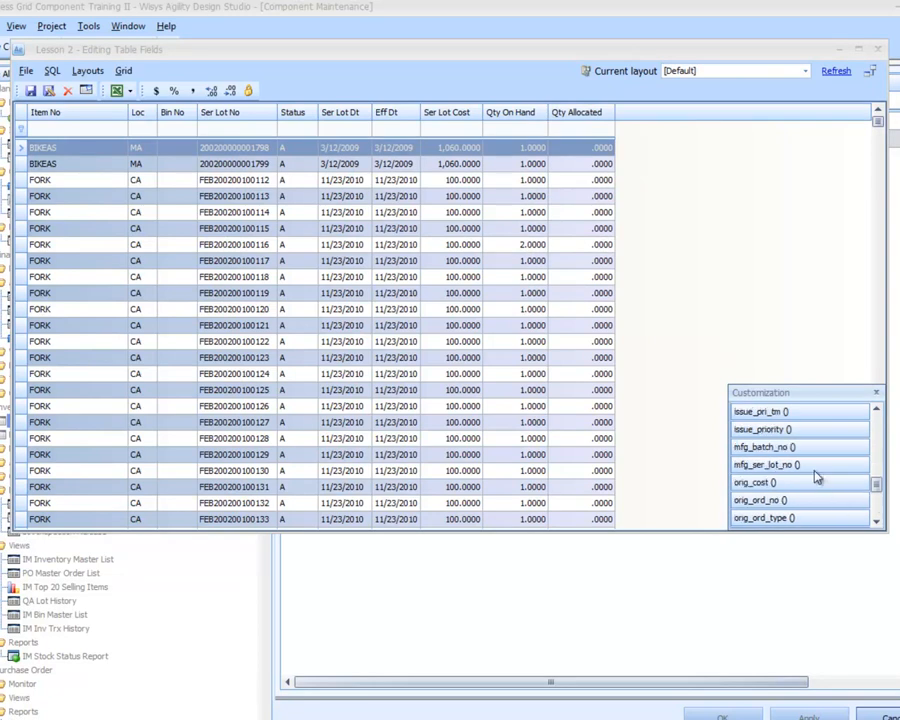
drag(757, 470, 275, 115)
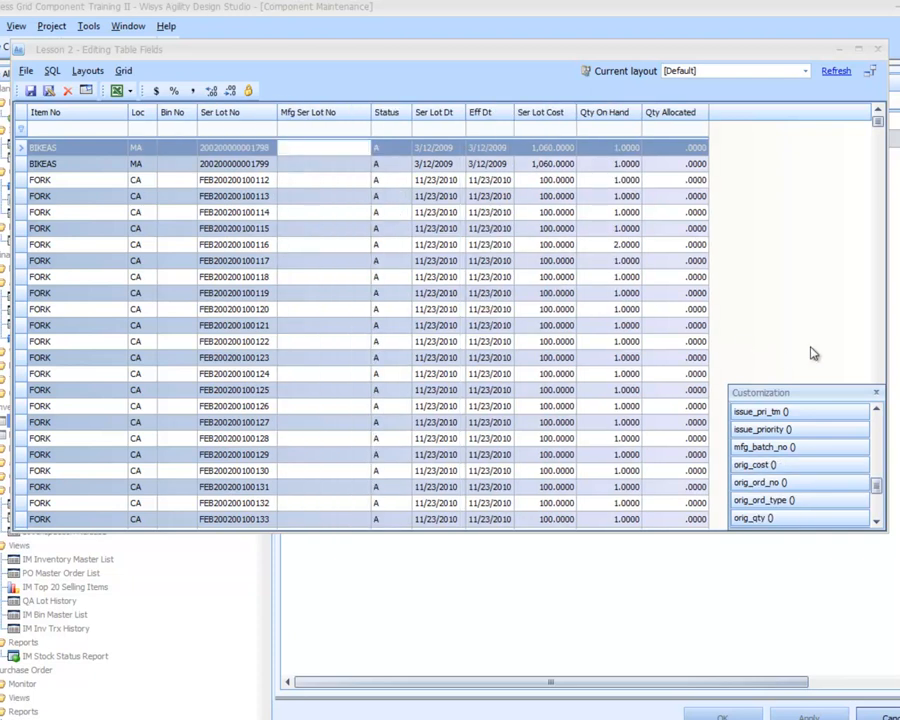
click(876, 392)
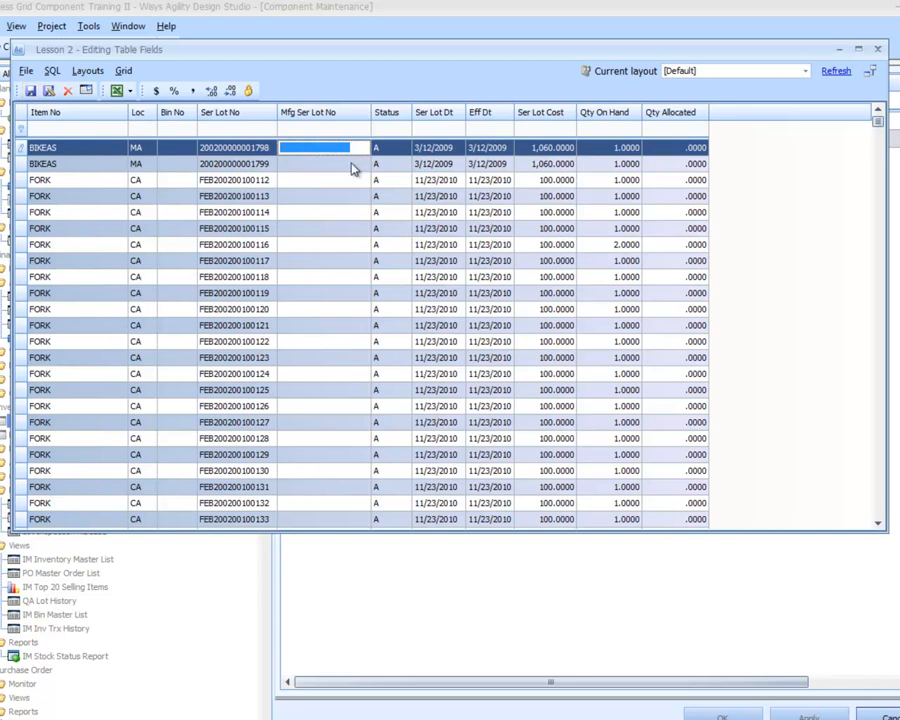
Enter Mfg Ser Lot No 2002MFG01 and 2002MFG02 for the two BIKEAS rows, then refresh the grid to check them and close the preview
click(319, 149)
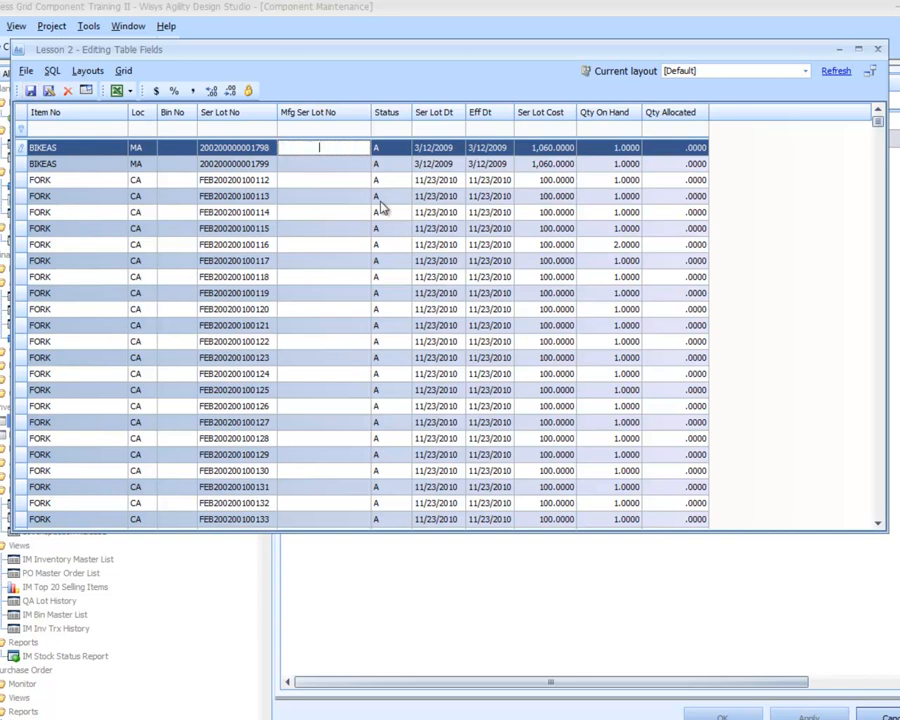
key(Down)
key(Up)
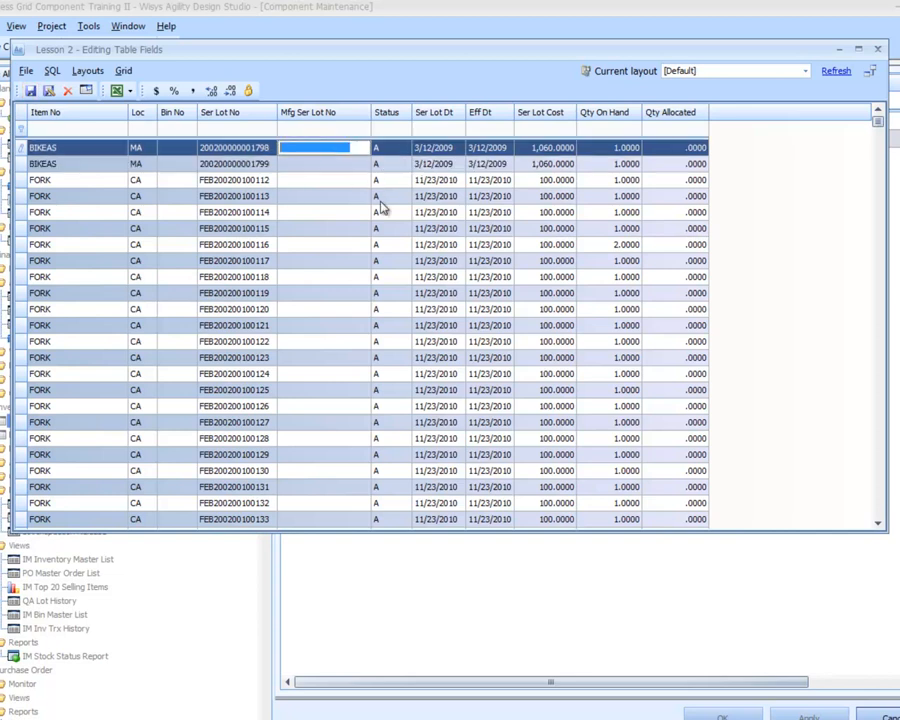
text(20)
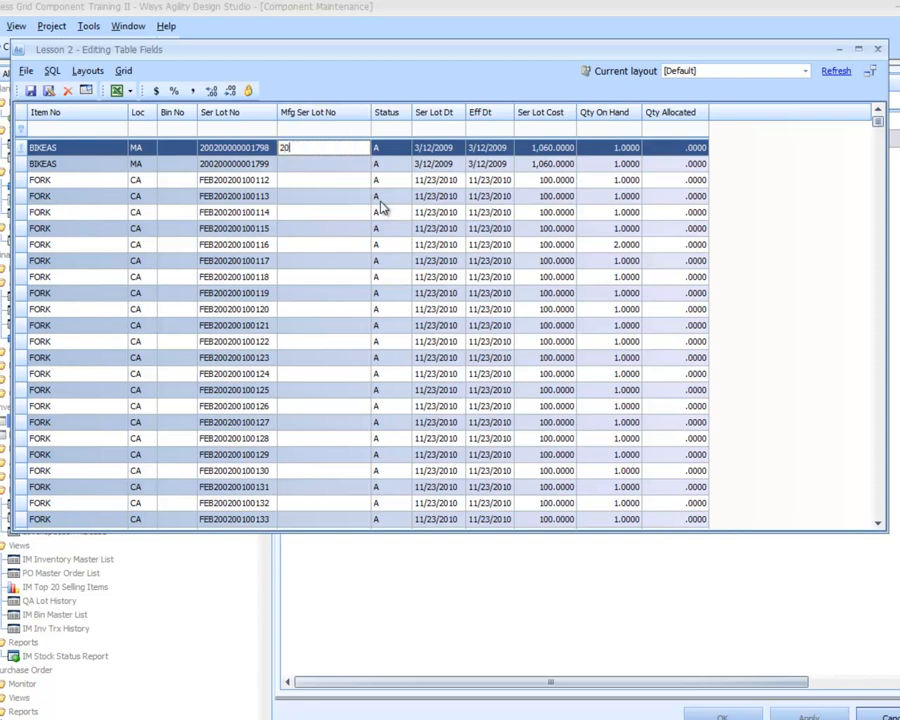
text(02MFG01)
key(Down)
text(2002M)
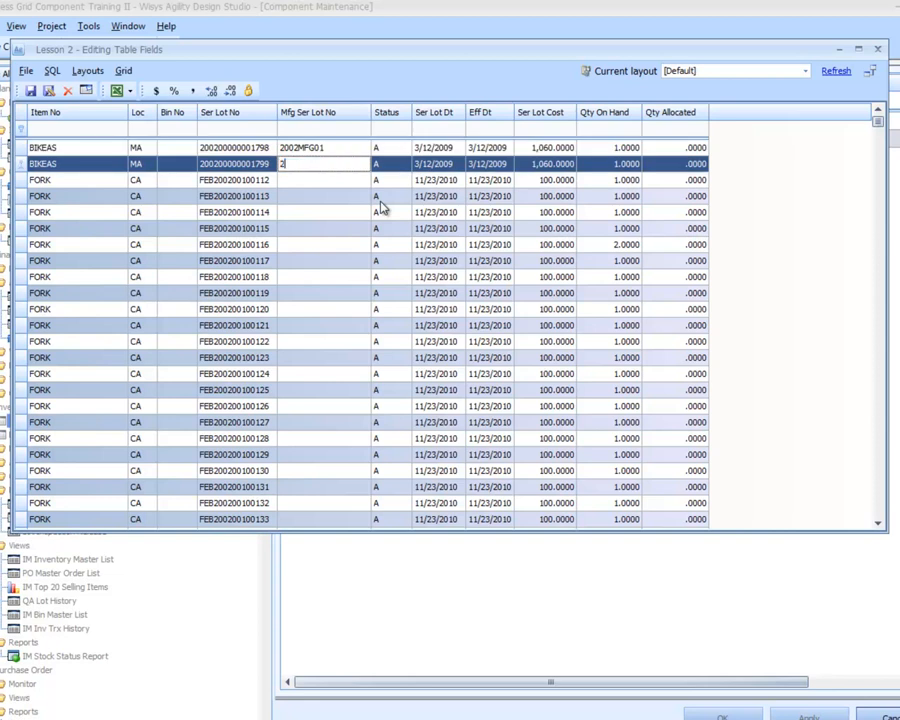
text(FG02)
key(Down)
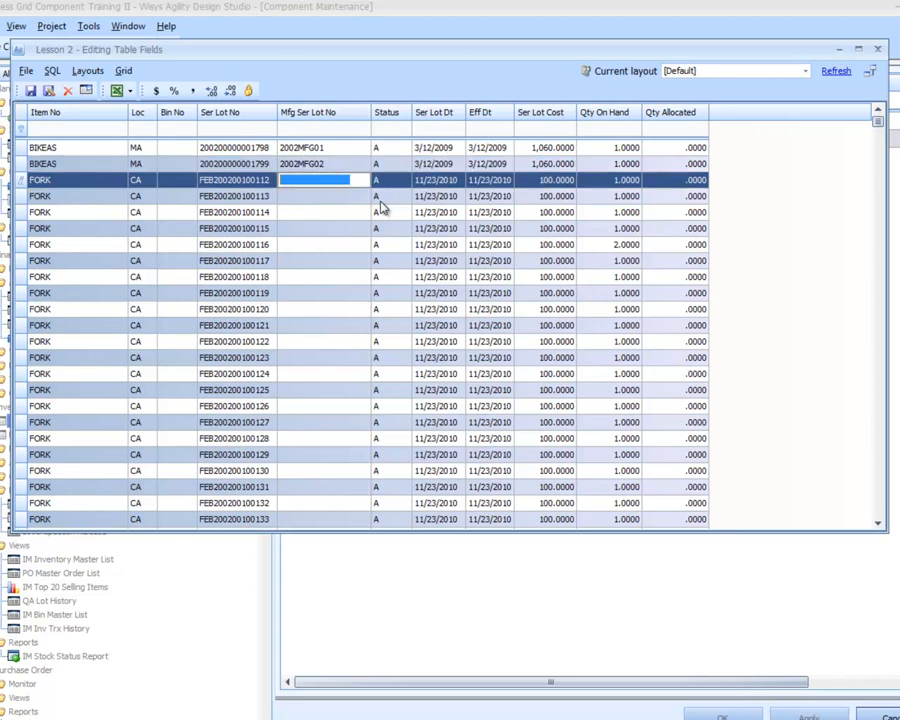
click(836, 72)
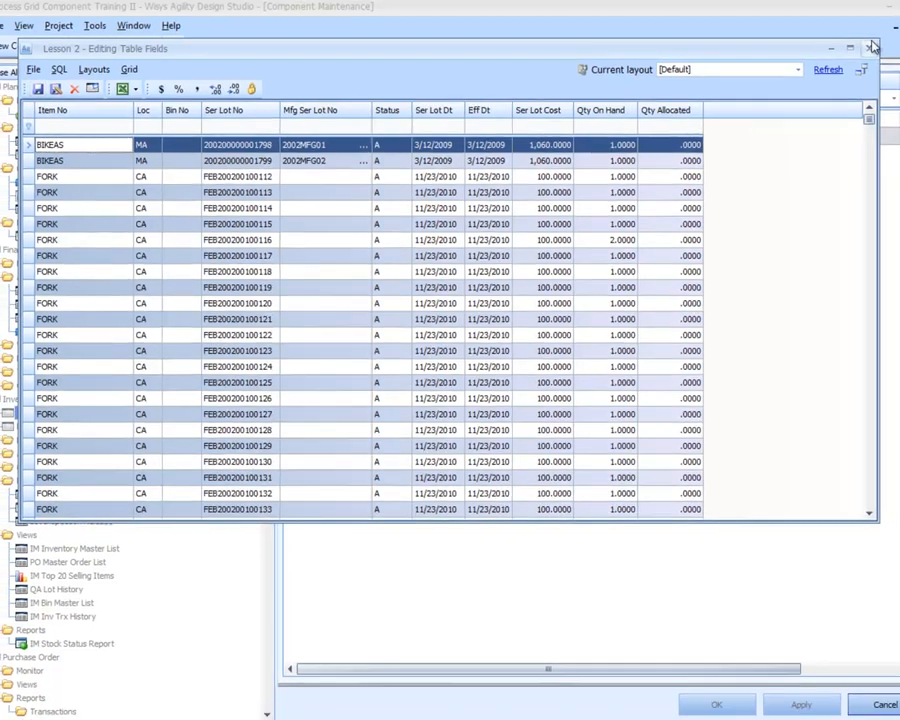
click(877, 48)
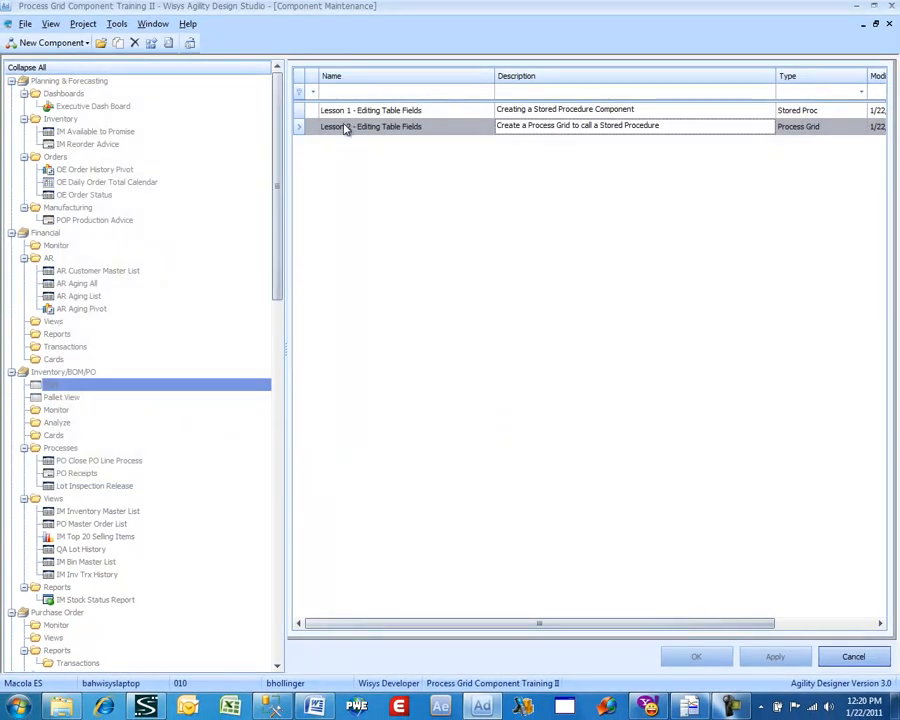
double_click(345, 128)
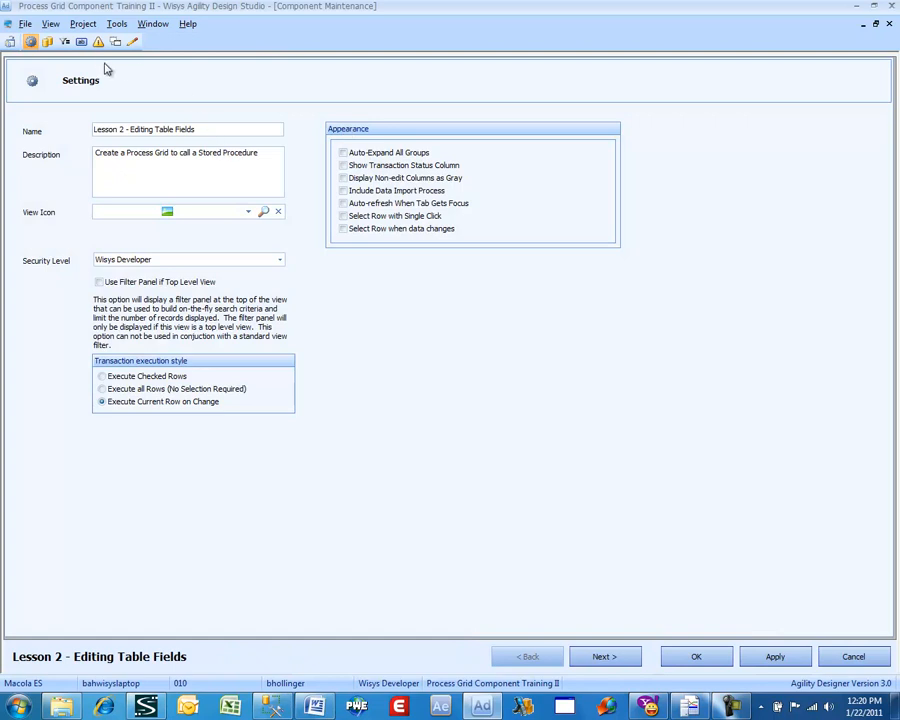
click(80, 41)
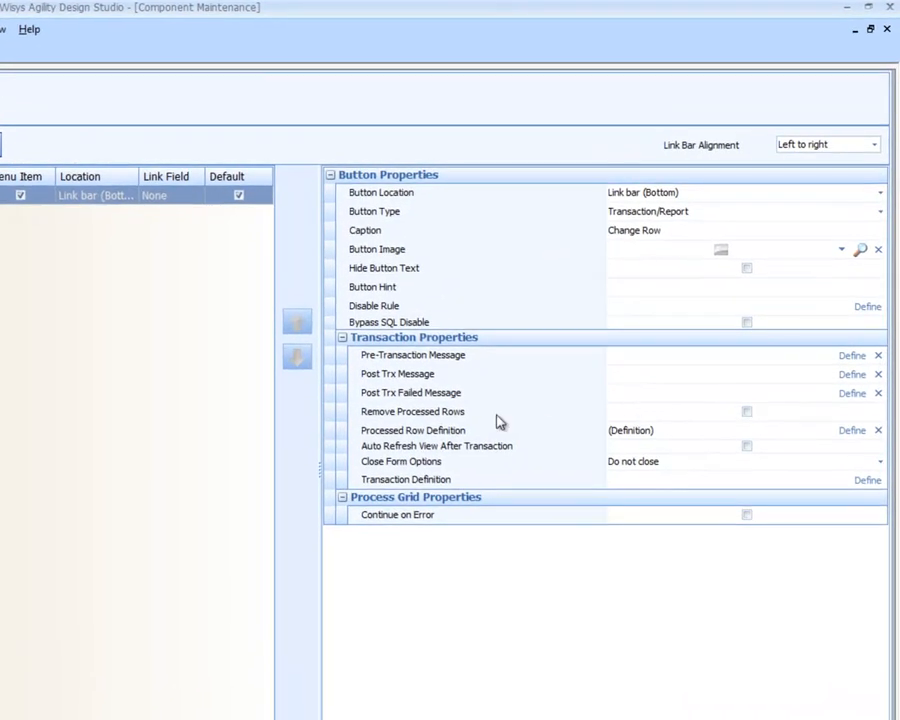
click(850, 396)
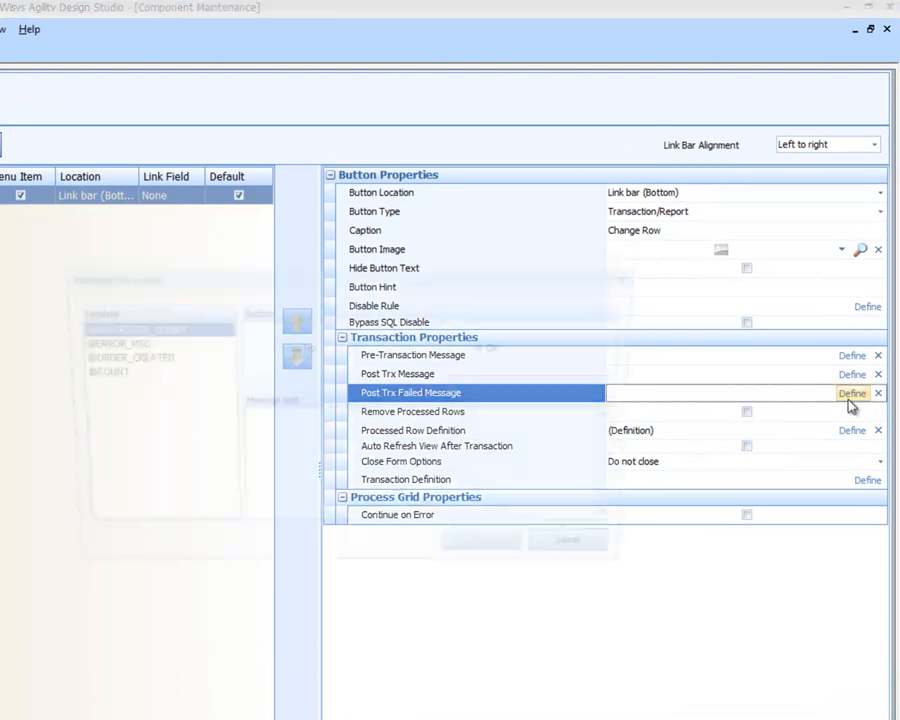
click(302, 433)
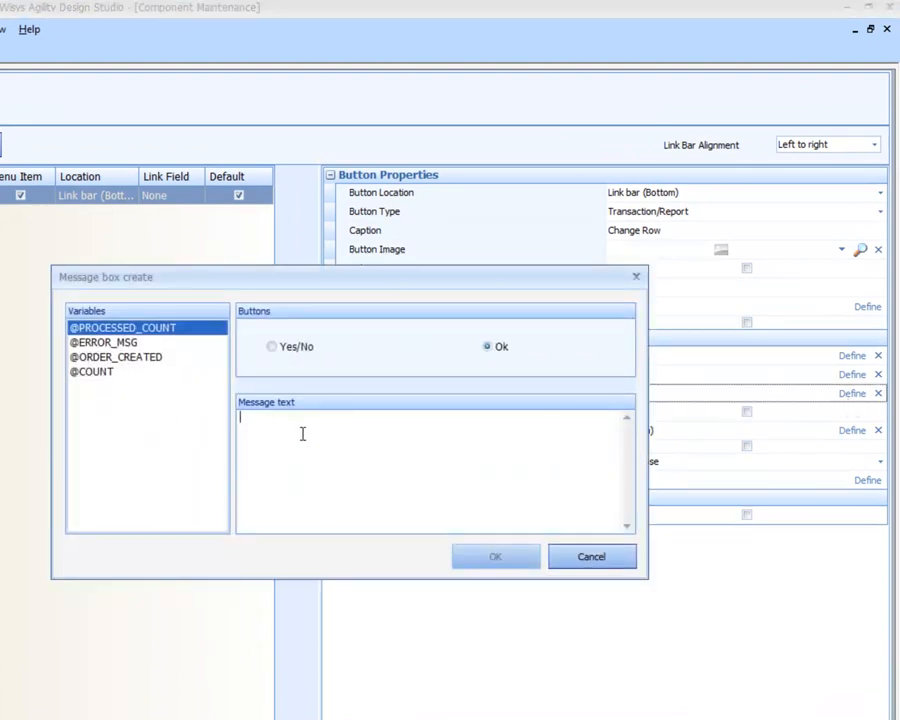
text(Failed)
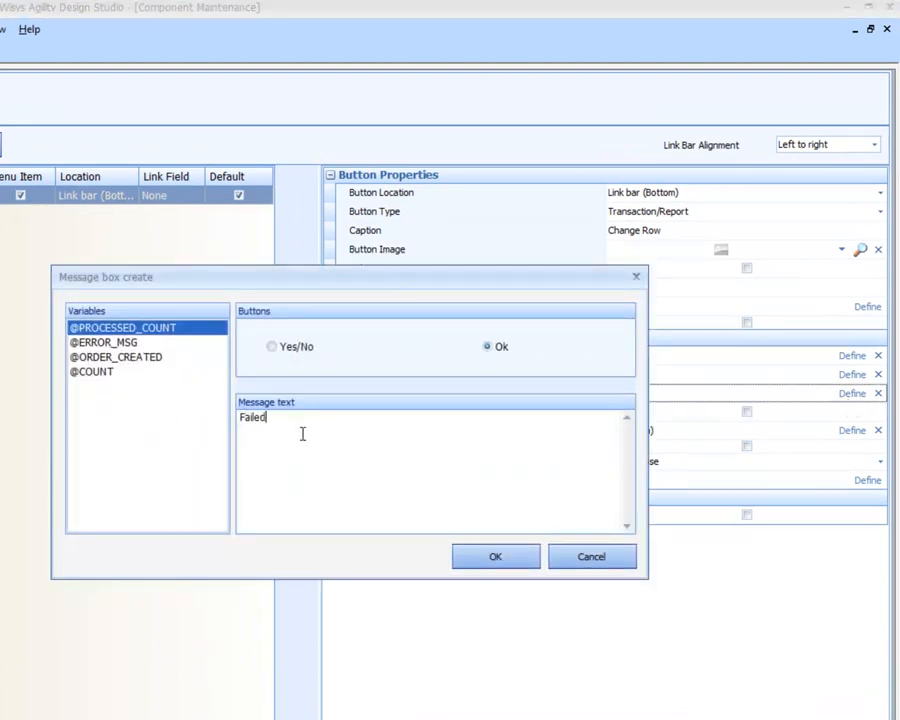
text(:")
key(BackSpace)
double_click(126, 344)
click(483, 563)
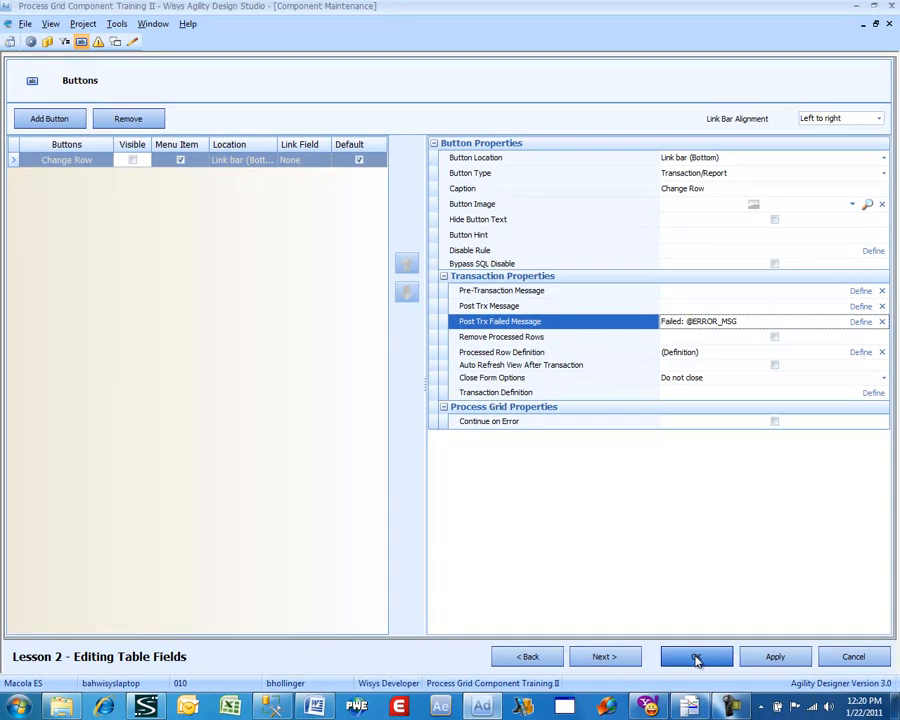
click(697, 660)
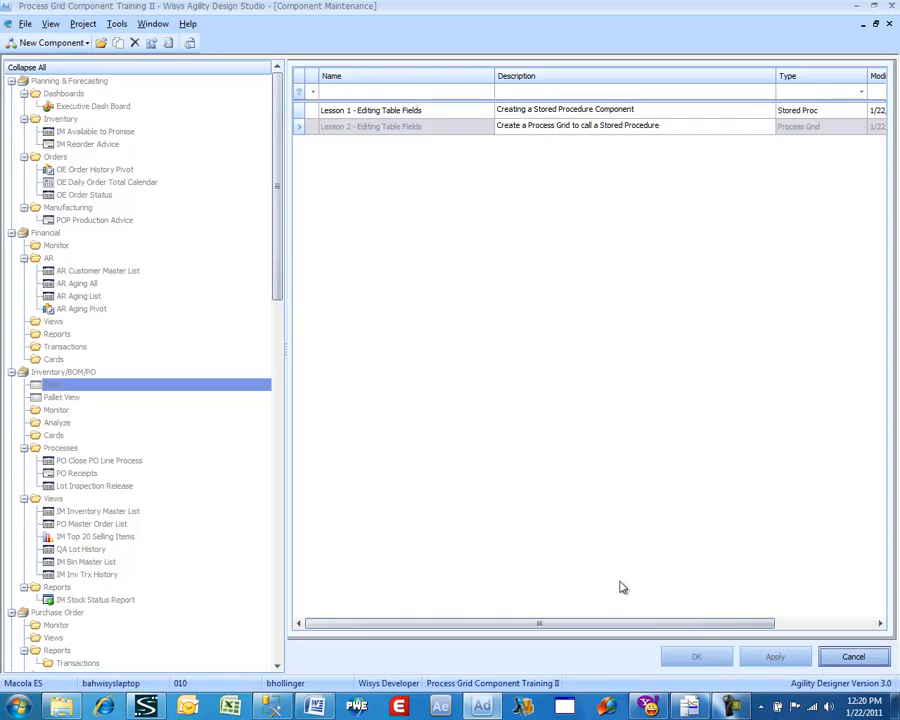